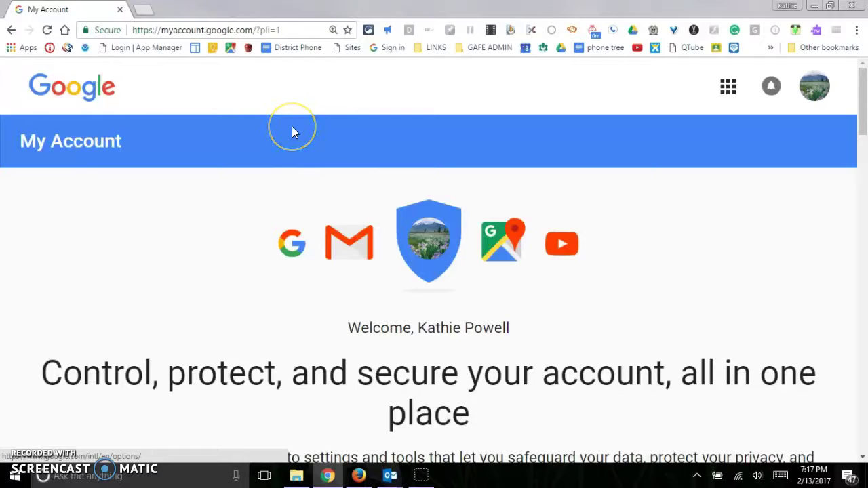
Step: Launch Classroom from the Google apps grid to show the five class cards in a new tab
left_click(728, 87)
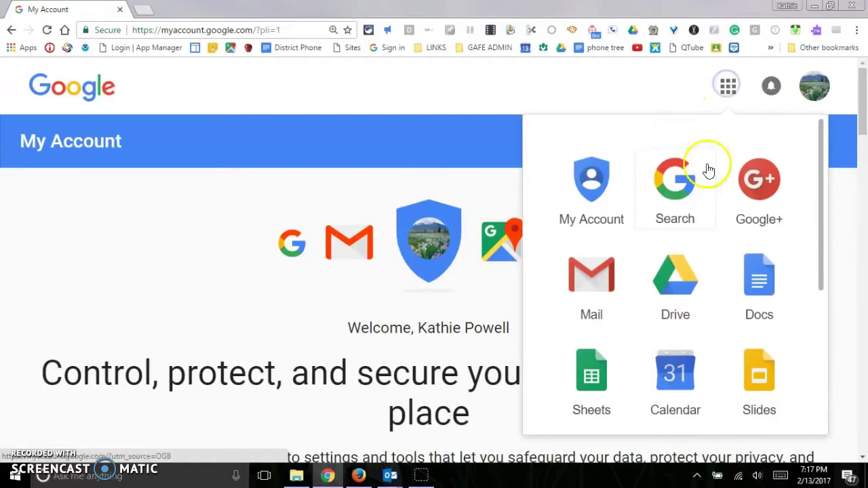
scroll(703, 290, "down", 3)
scroll(704, 289, "down", 5)
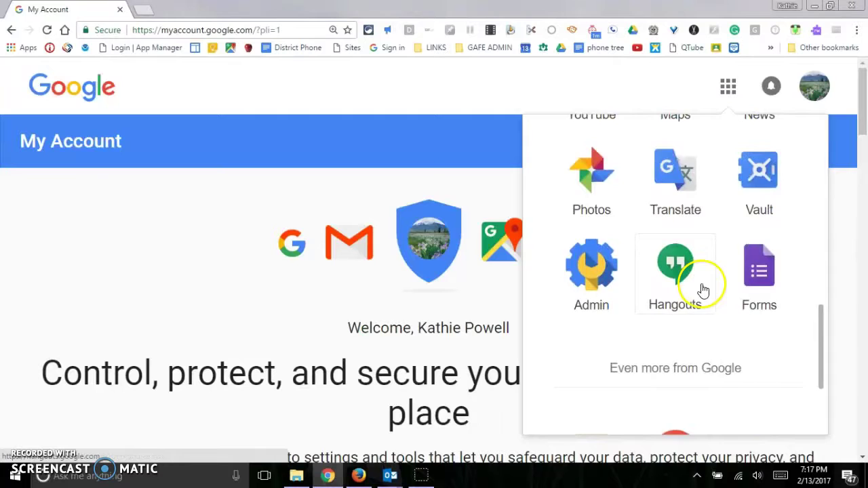
left_click(601, 320)
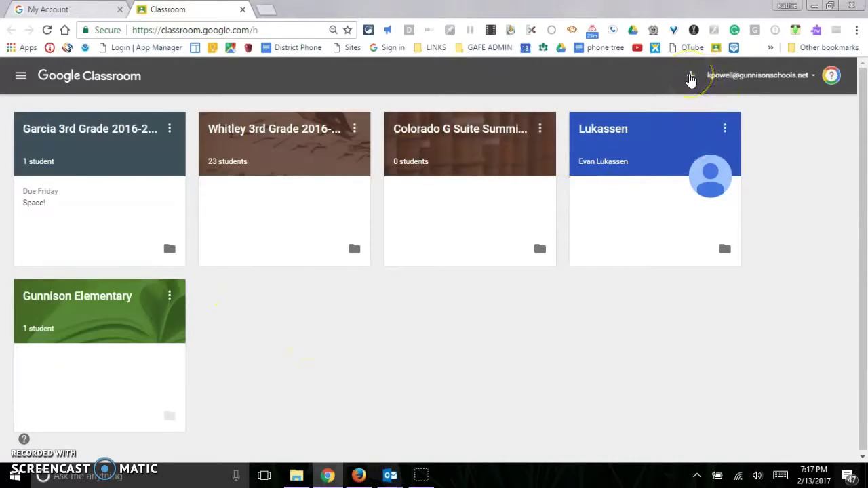
Step: Create a new class titled '2016-17 Social Studies Group A' from the + menu
left_click(691, 78)
left_click(704, 120)
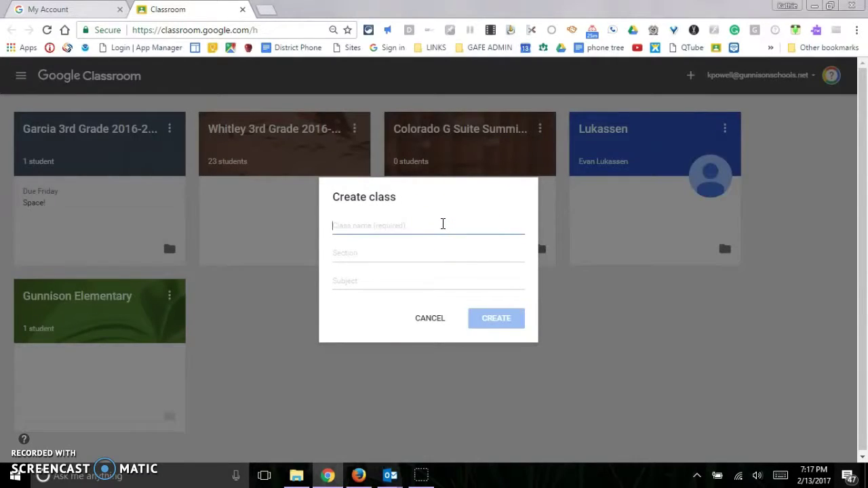
type("2016-17 Social Studies")
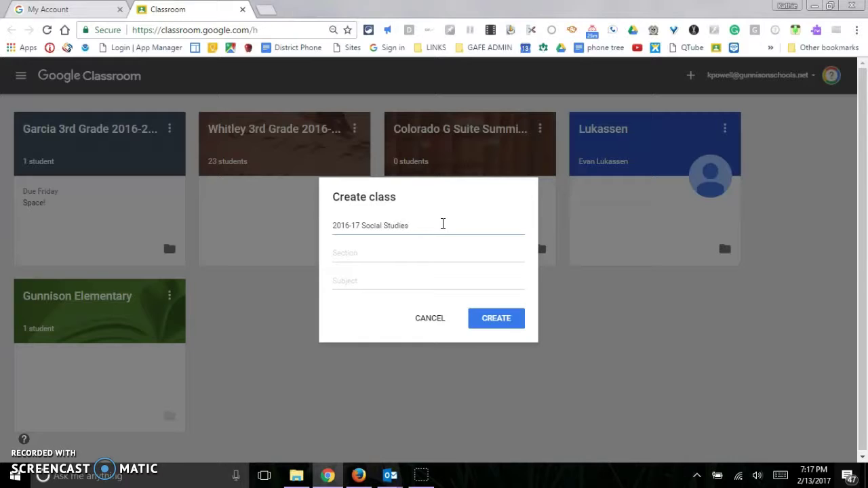
left_click(365, 253)
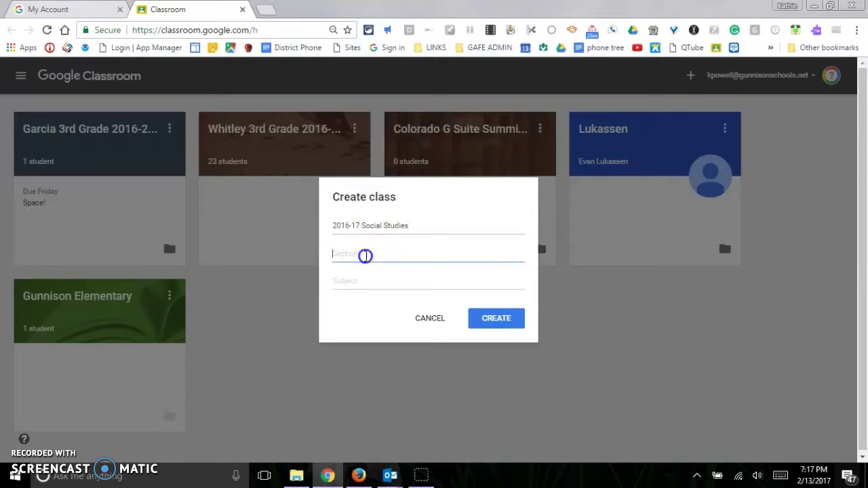
left_click(358, 279)
left_click(418, 223)
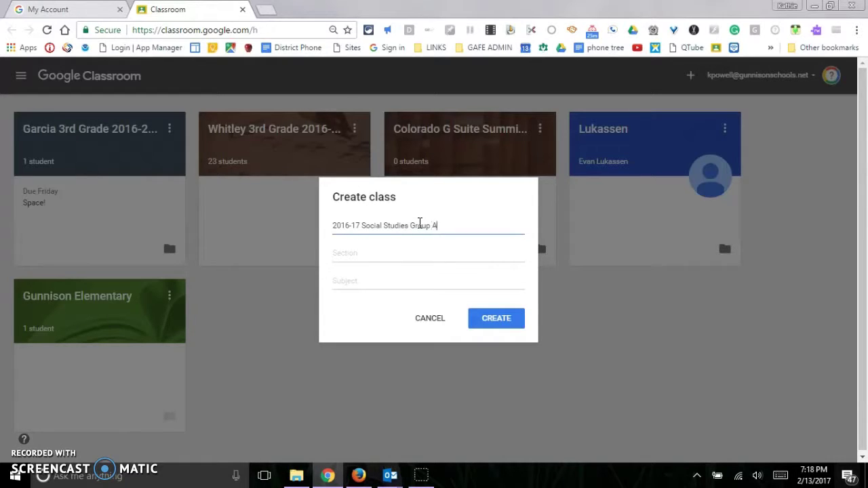
left_click(500, 317)
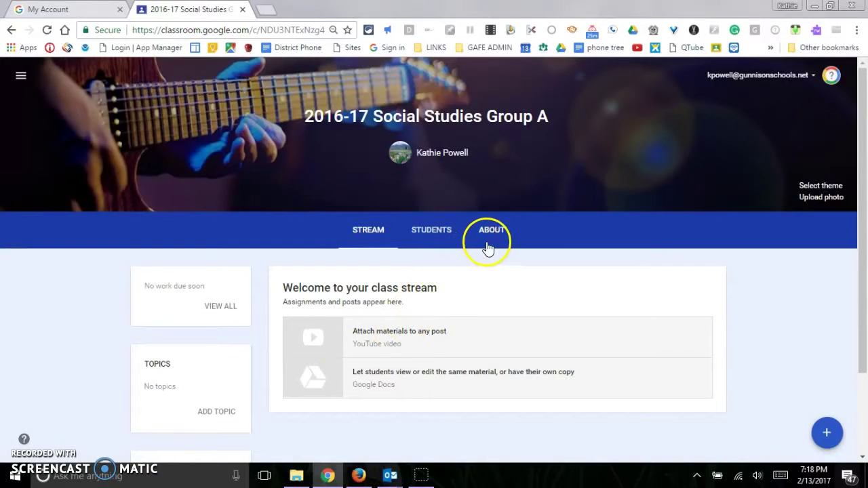
Step: Check the class code on the Students page, then start a new assignment from the Stream
left_click(434, 244)
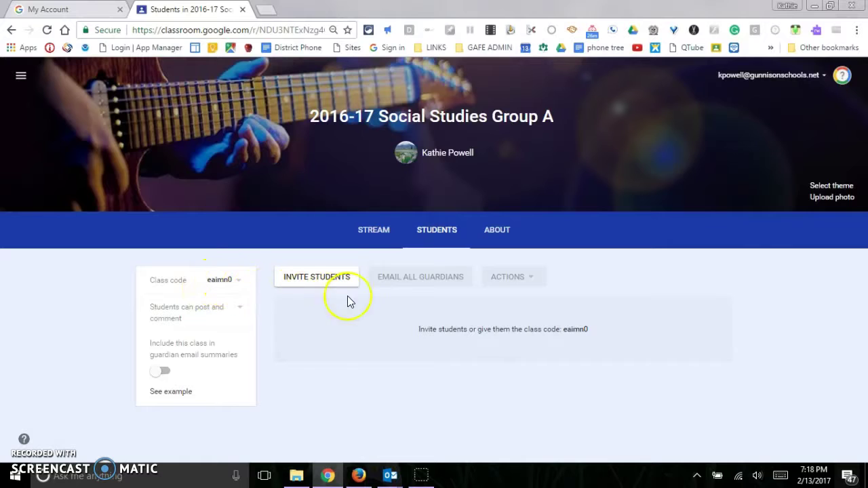
left_click(371, 230)
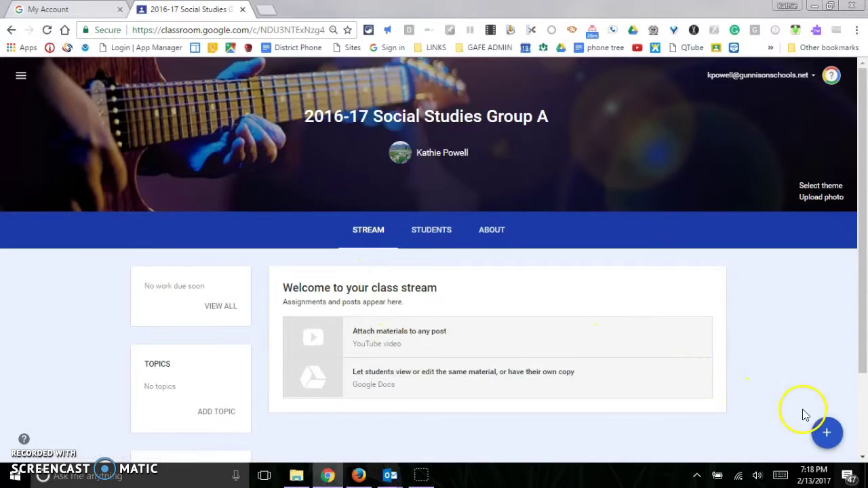
mouse_move(827, 433)
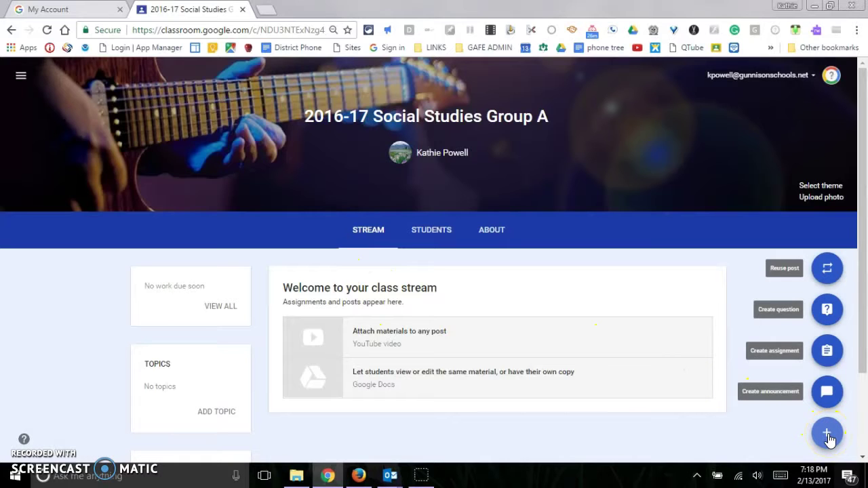
left_click(828, 436)
left_click(827, 351)
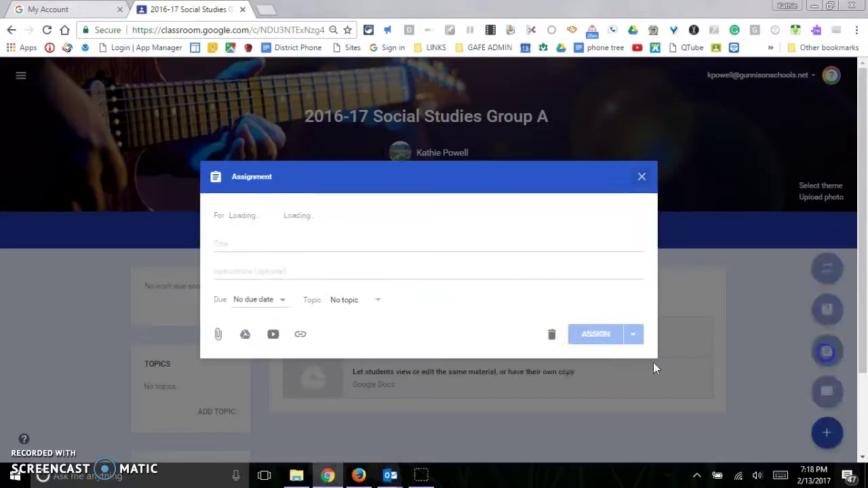
Step: Title the assignment 'Space' with instructions 'VEry detailed instructions for students'
left_click(238, 244)
left_click(324, 243)
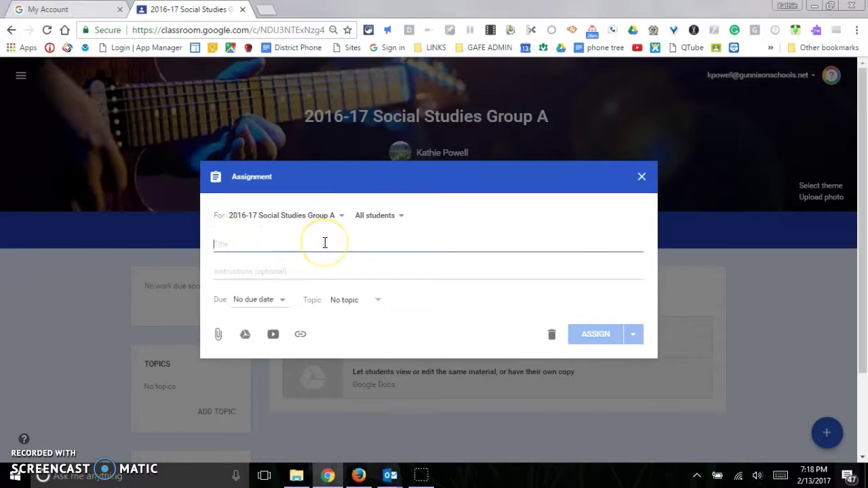
type("Space")
left_click(265, 271)
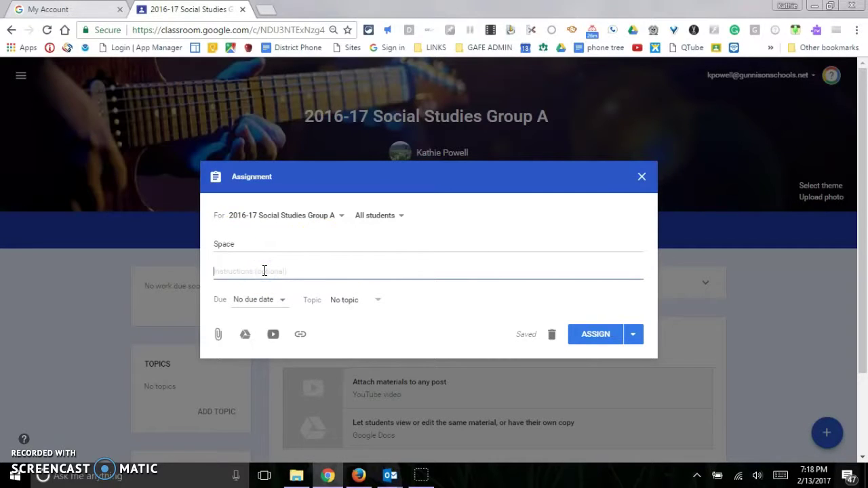
type("VEry detailed instructions for students")
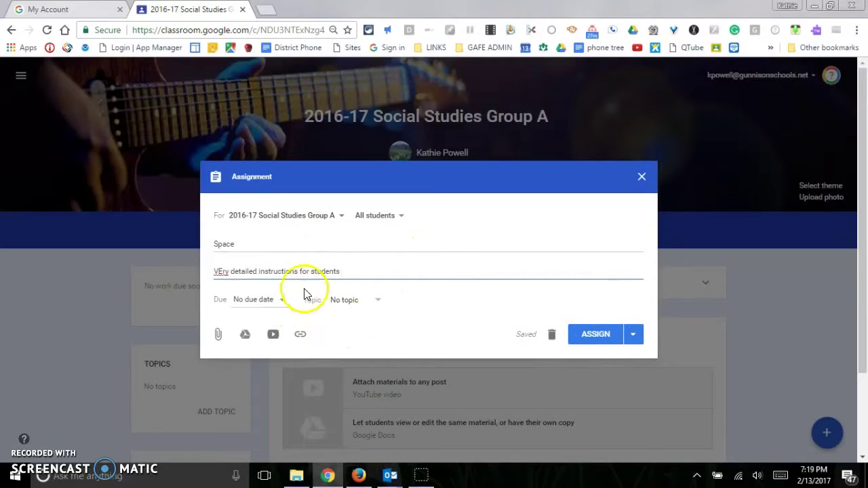
Step: Cancel the Add link box and bring up the Google Drive file picker instead
left_click(301, 335)
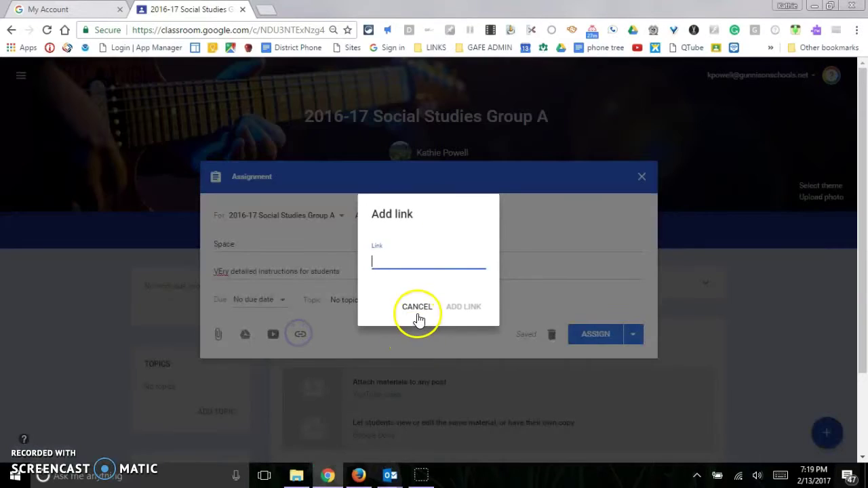
left_click(420, 316)
left_click(245, 335)
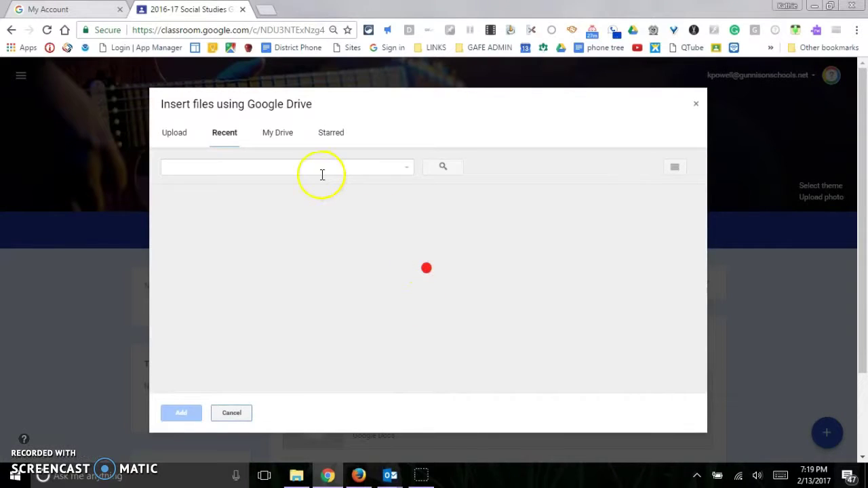
Step: Attach the SPACE document from My Drive to the assignment
left_click(275, 132)
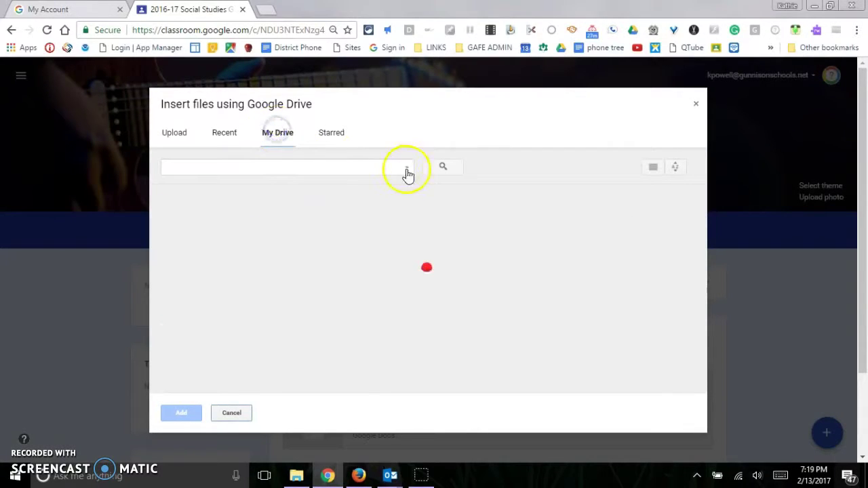
scroll(322, 225, "down", 5)
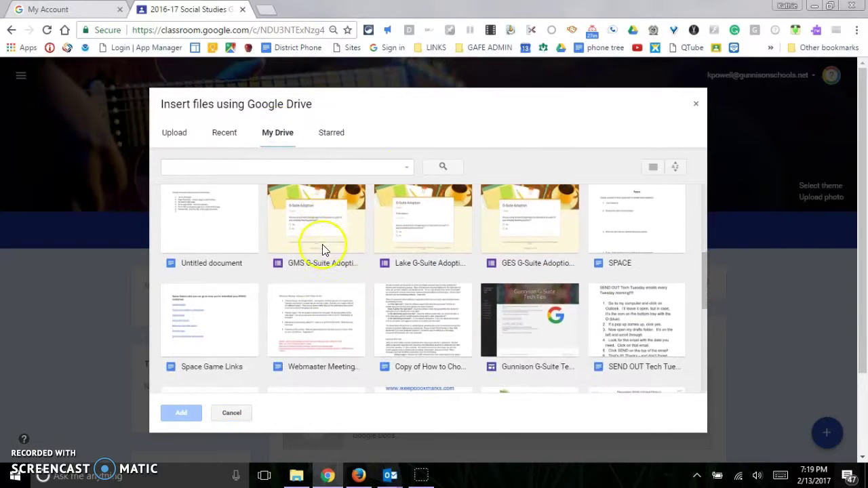
left_click(649, 221)
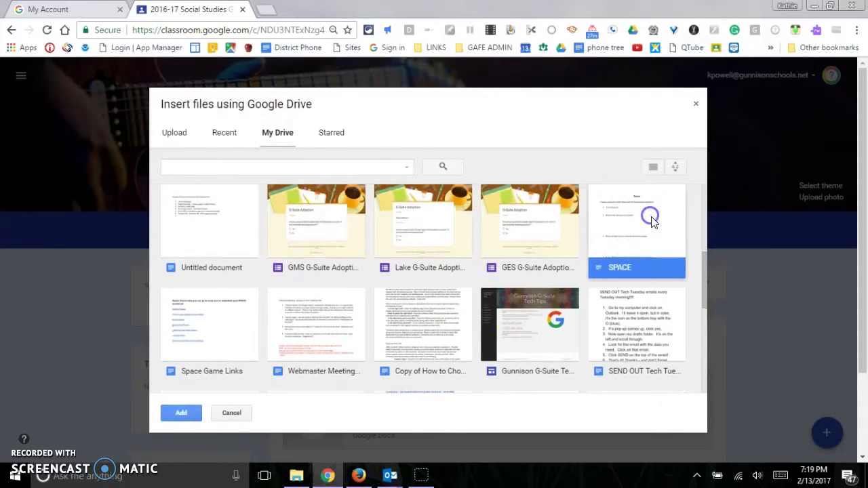
left_click(182, 417)
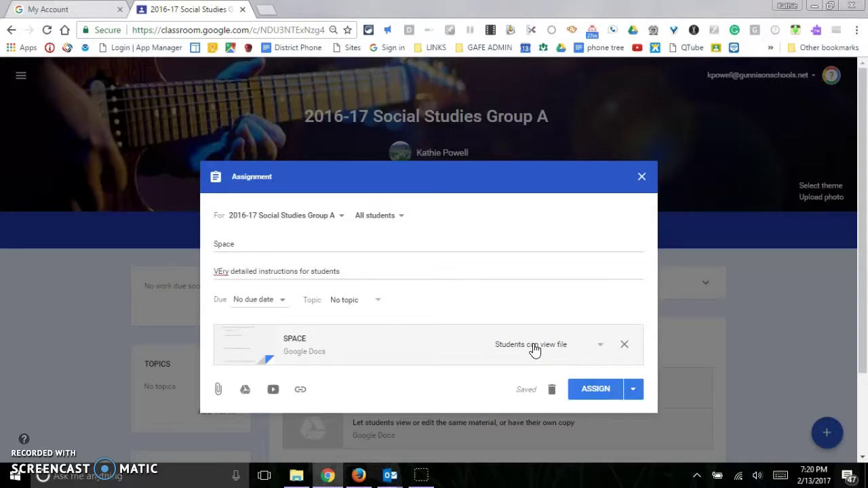
Step: Set SPACE to 'Make a copy for each student' and bring up the Add link box
left_click(600, 346)
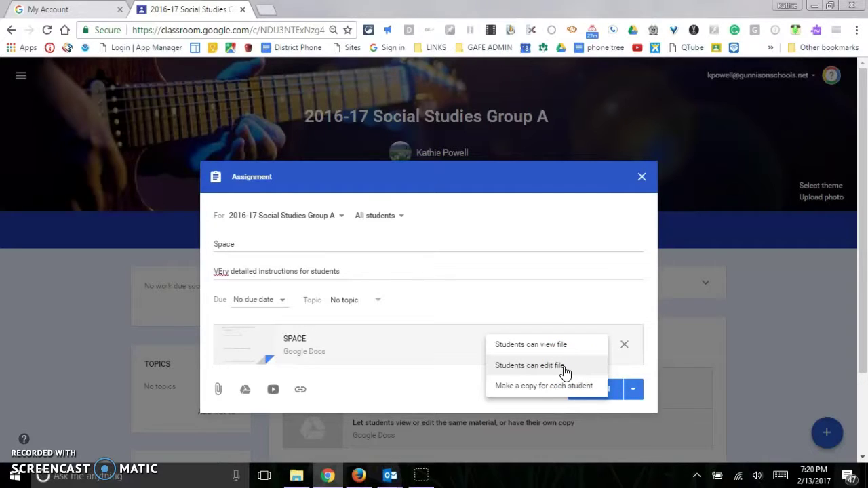
left_click_drag(553, 394, 535, 391)
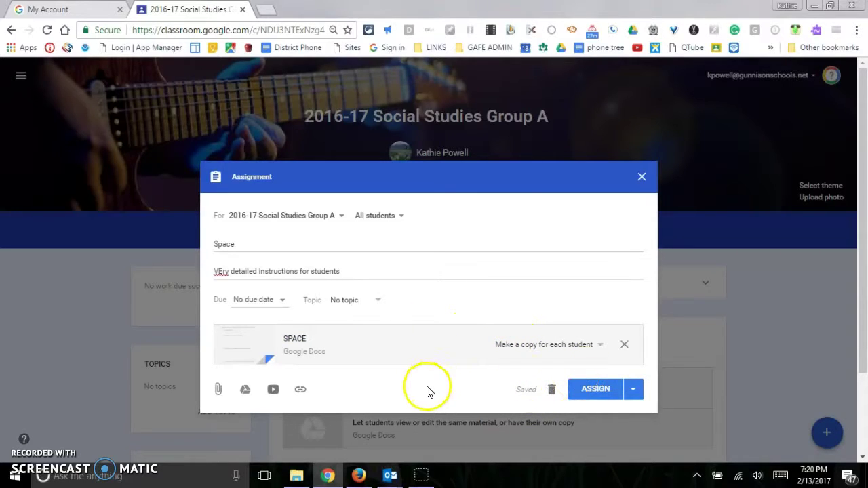
left_click(301, 392)
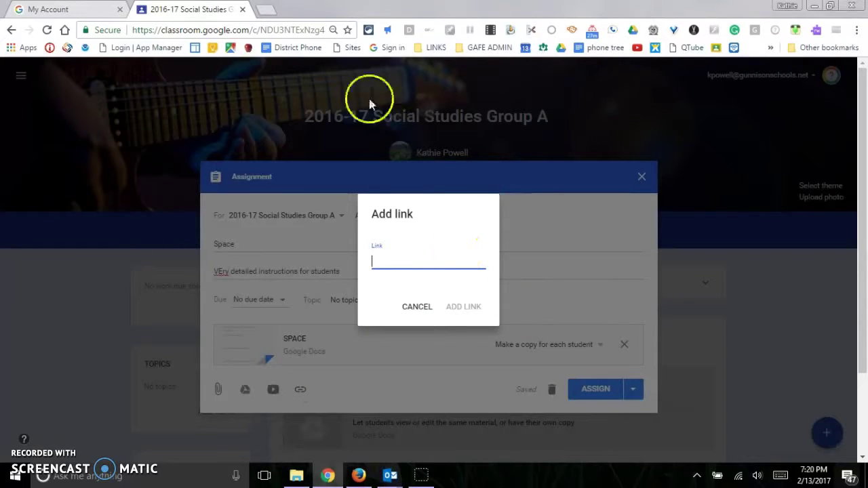
left_click(269, 14)
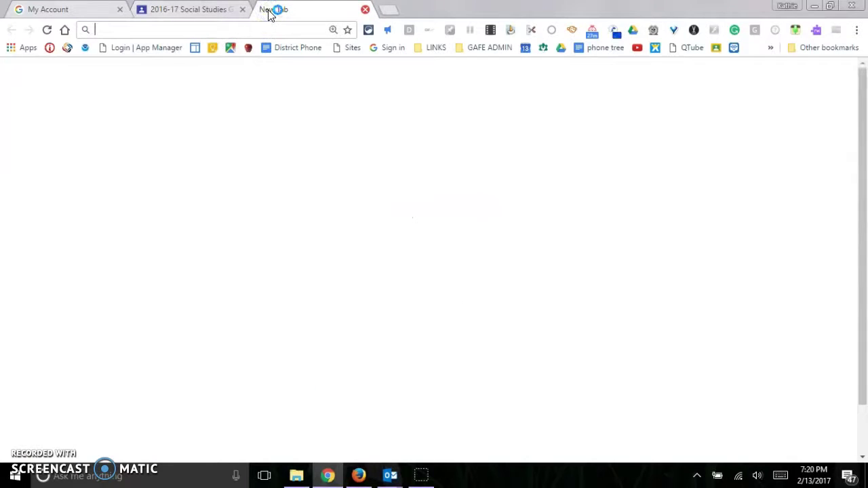
type("spa")
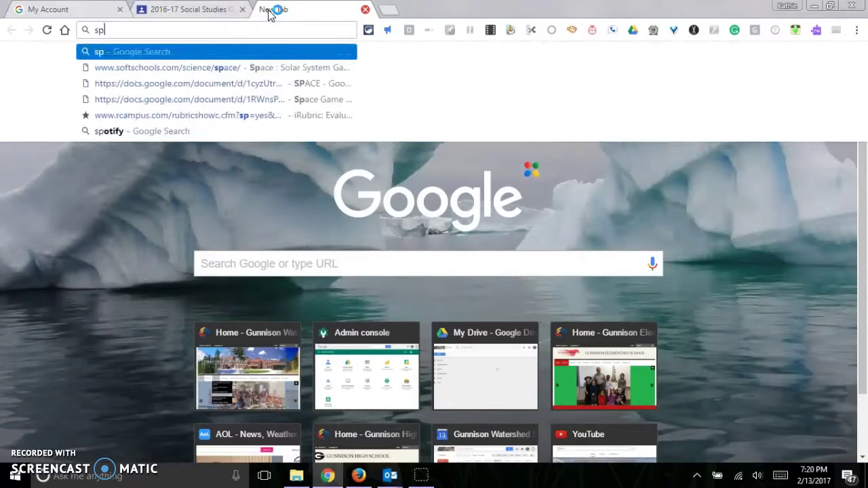
type("plan")
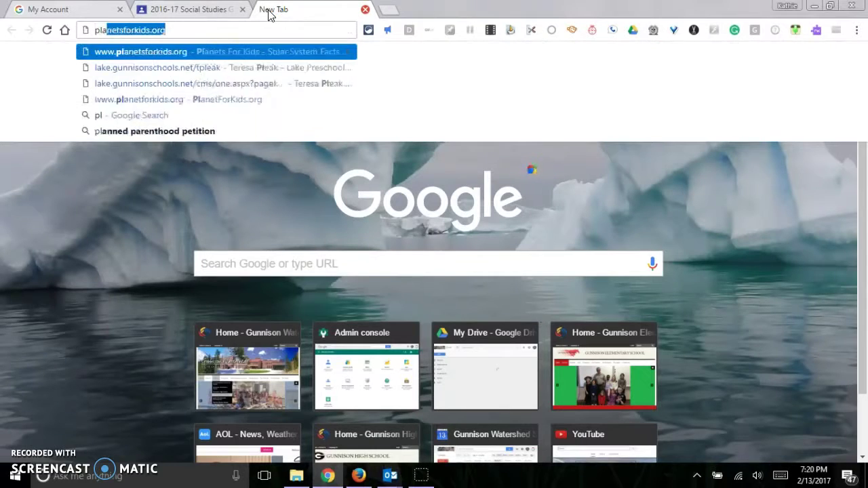
key("Return")
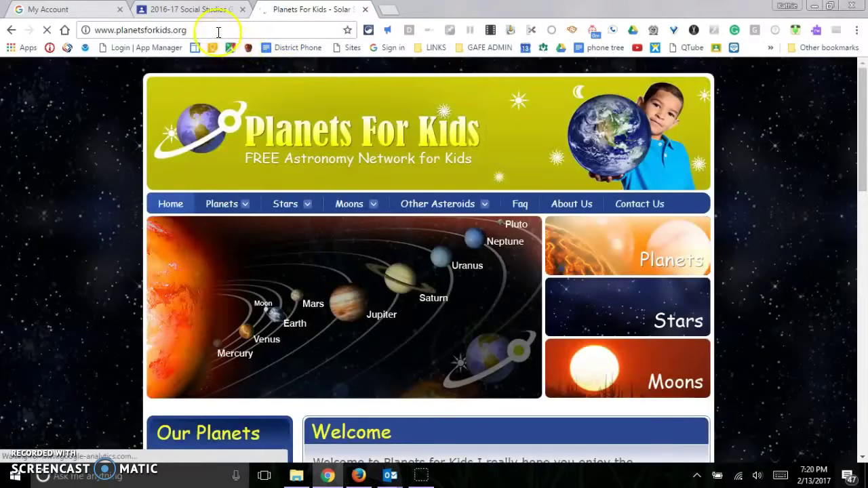
left_click(218, 31)
Step: Add the Planets For Kids link to the Space assignment
left_click(215, 10)
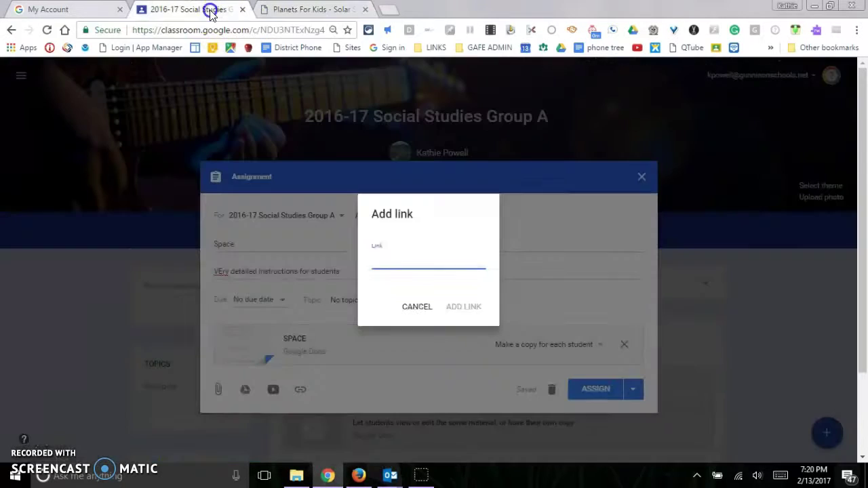
left_click(464, 305)
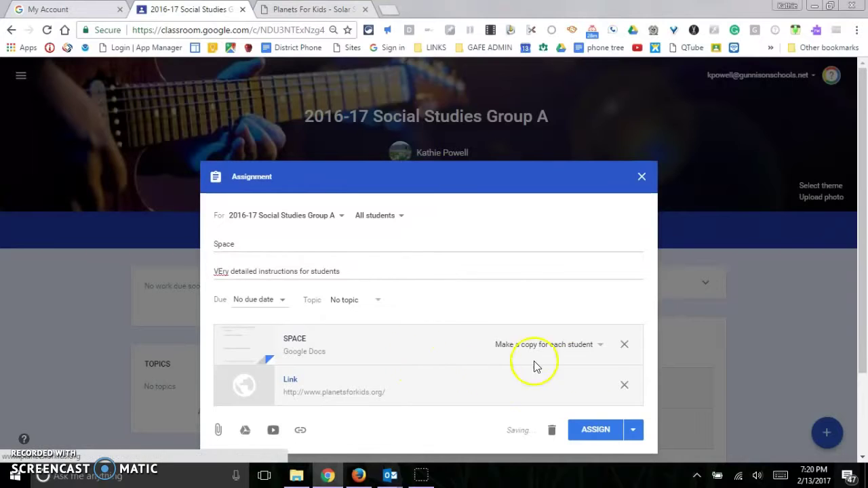
scroll(610, 380, "down", 1)
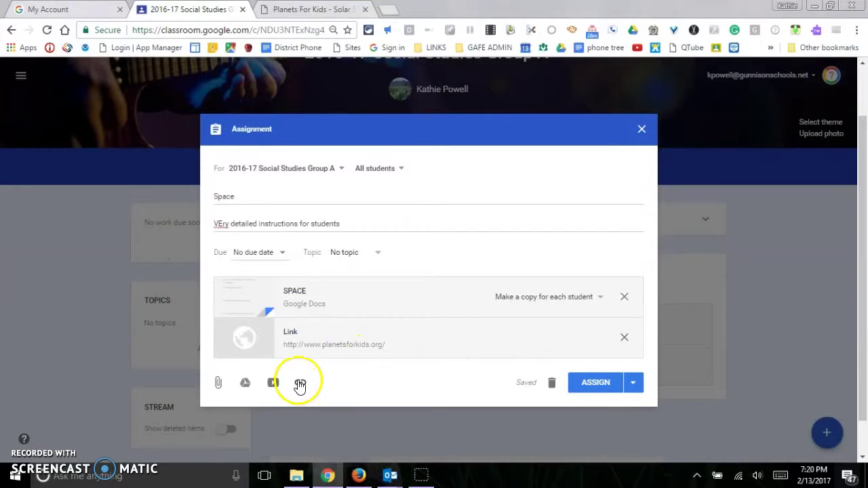
Step: Attach the Space Game Links doc from My Drive and assign the Space post
left_click(245, 383)
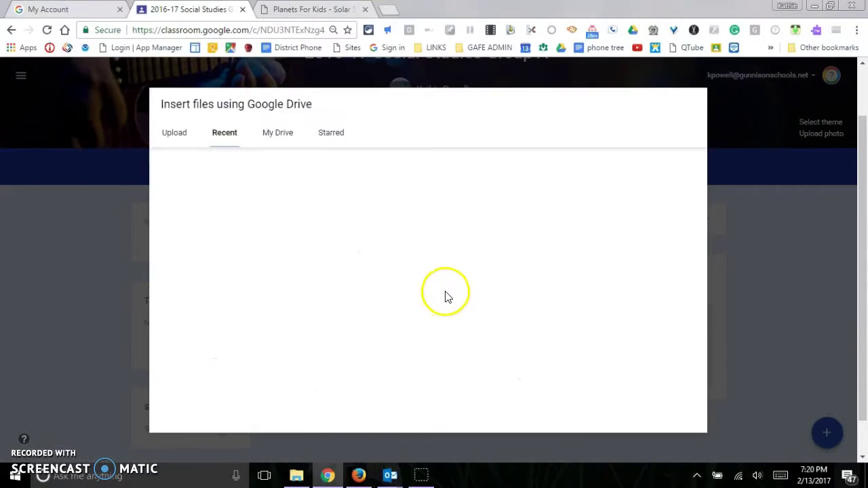
scroll(335, 310, "down", 1)
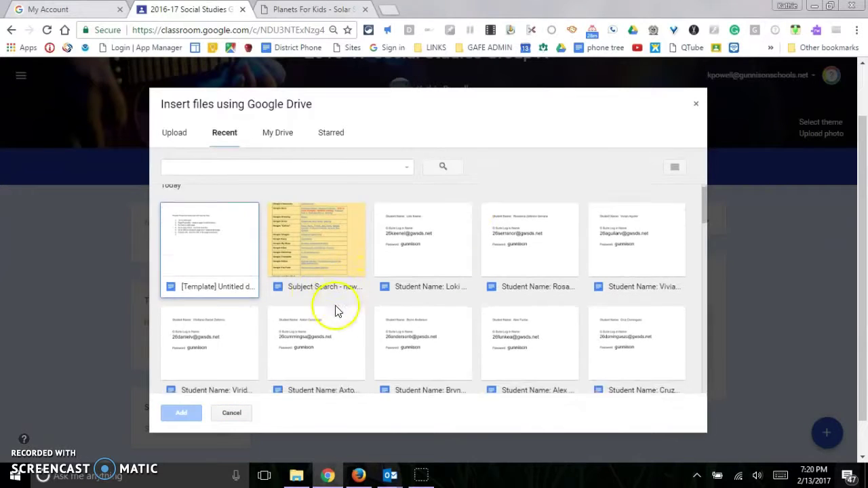
scroll(601, 304, "up", 1)
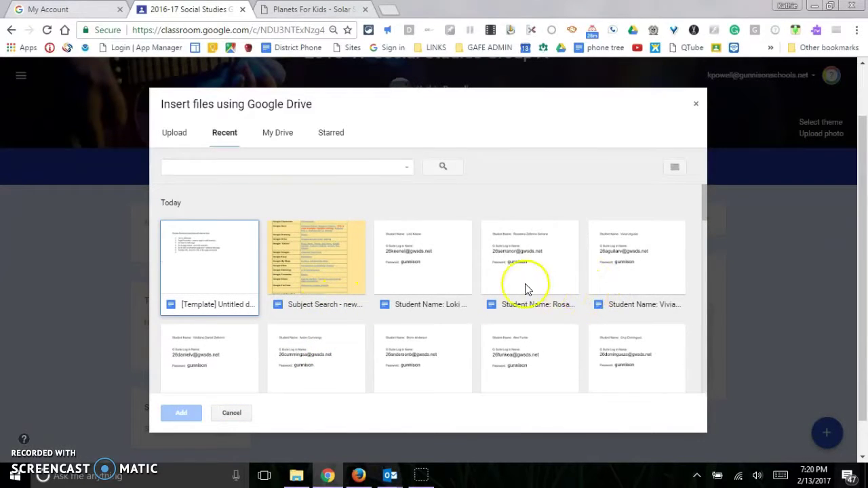
scroll(529, 288, "down", 2)
scroll(510, 284, "up", 2)
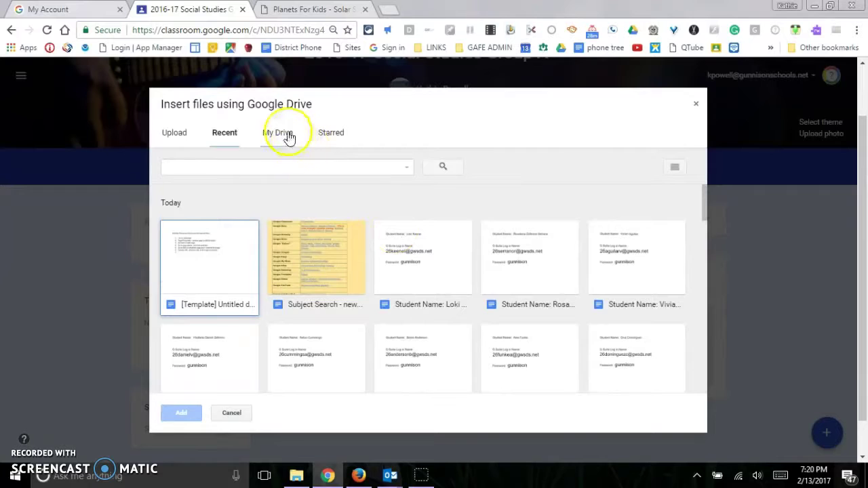
left_click(290, 136)
scroll(502, 230, "down", 5)
scroll(529, 262, "down", 2)
left_click(230, 322)
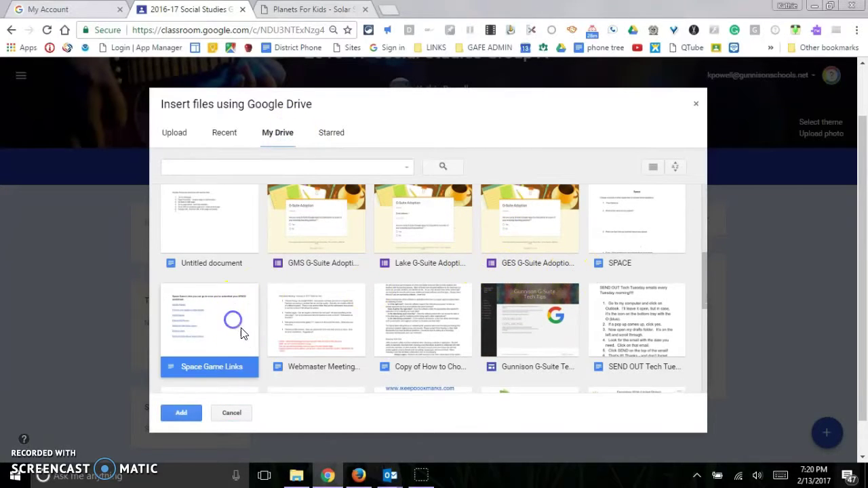
left_click(171, 412)
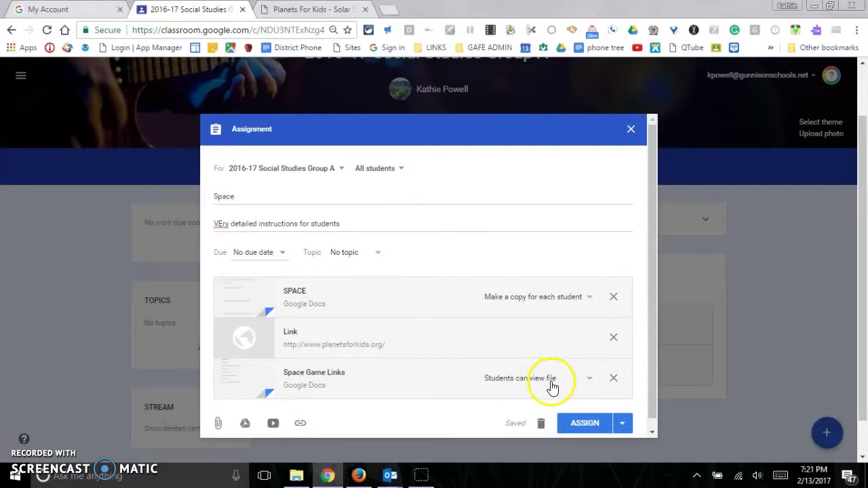
left_click(585, 425)
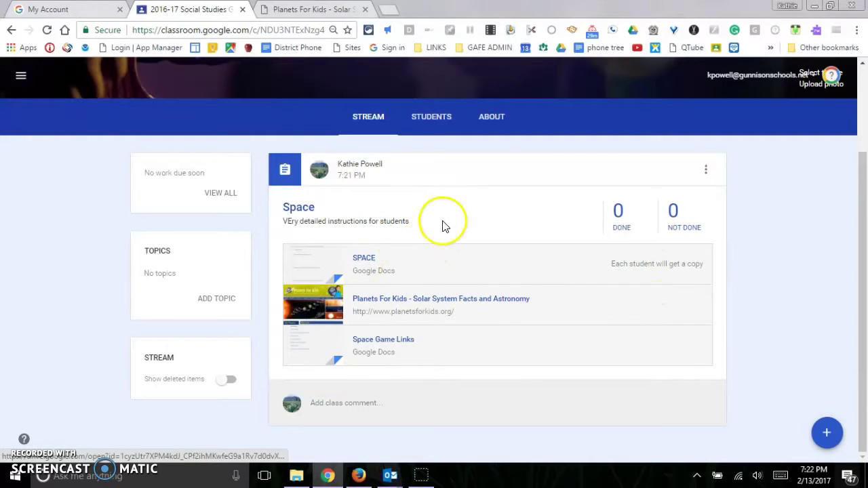
Step: Go to the Gunnison Elementary class through the class list
left_click(21, 80)
left_click(50, 81)
left_click(491, 199)
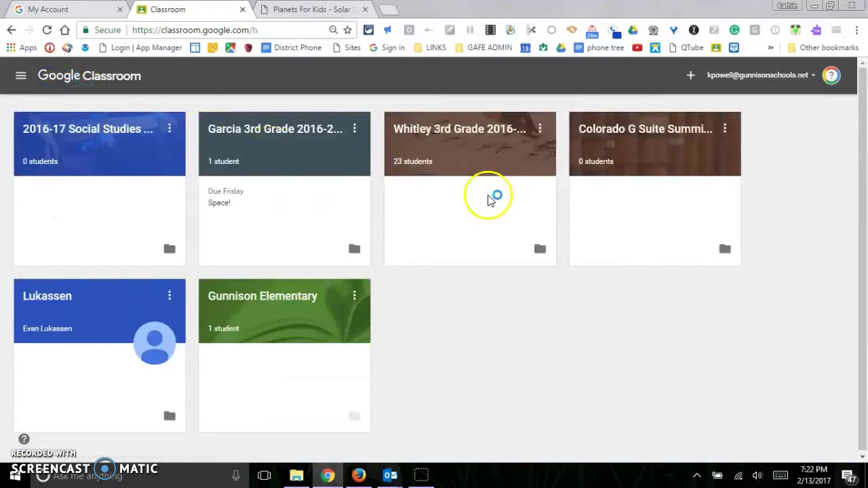
left_click(303, 297)
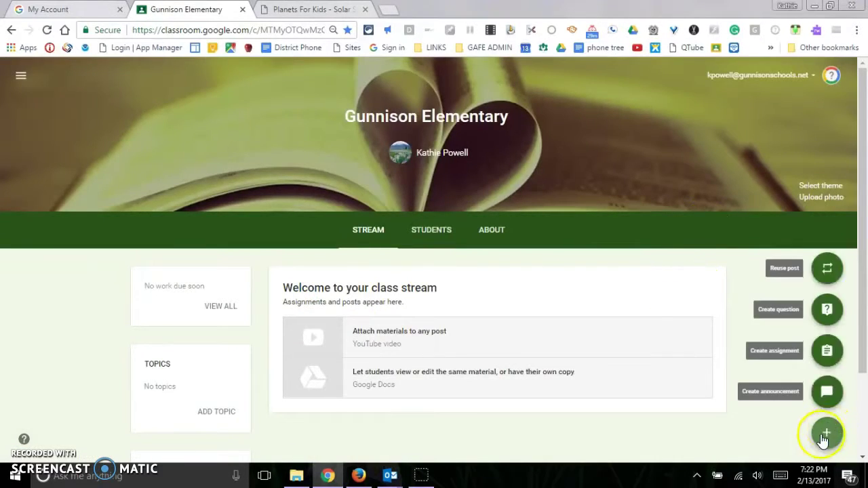
Step: Reuse the Space post from 2016-17 Social Studies Group A in this class
mouse_move(827, 438)
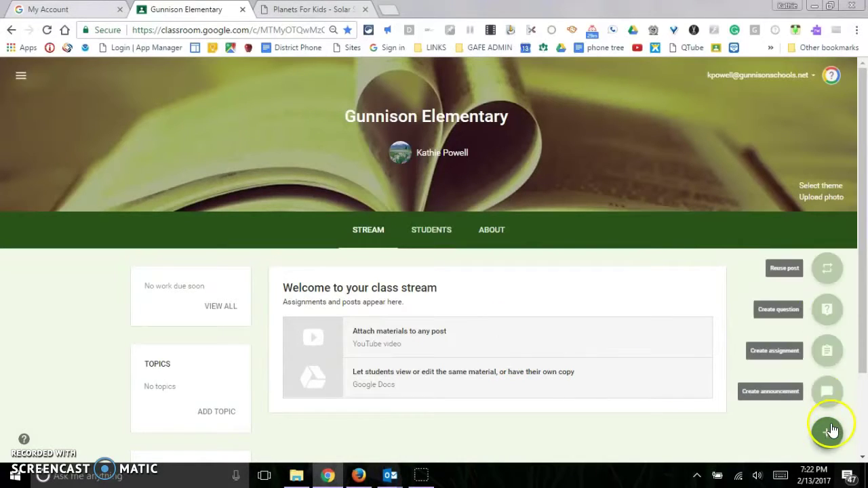
left_click(828, 269)
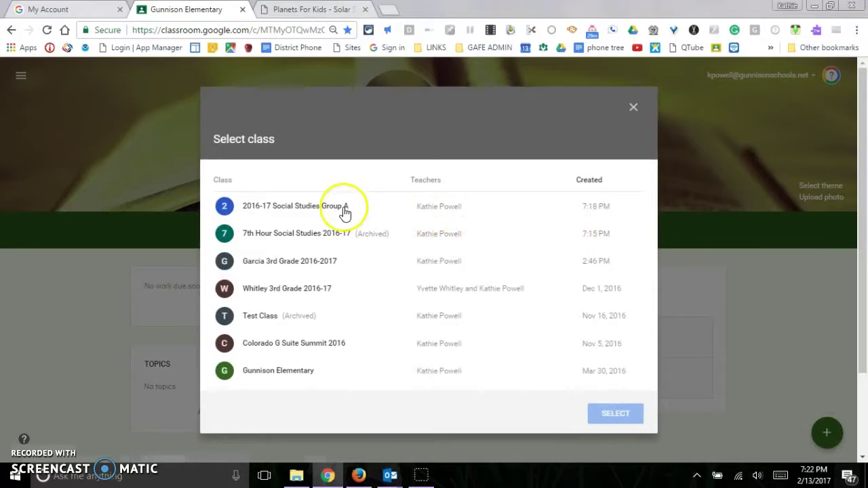
left_click(316, 208)
left_click(615, 413)
left_click(310, 224)
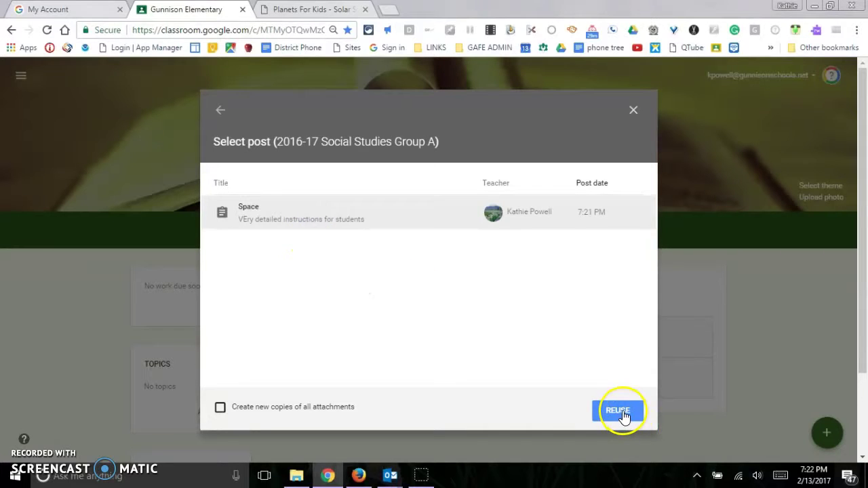
left_click(621, 411)
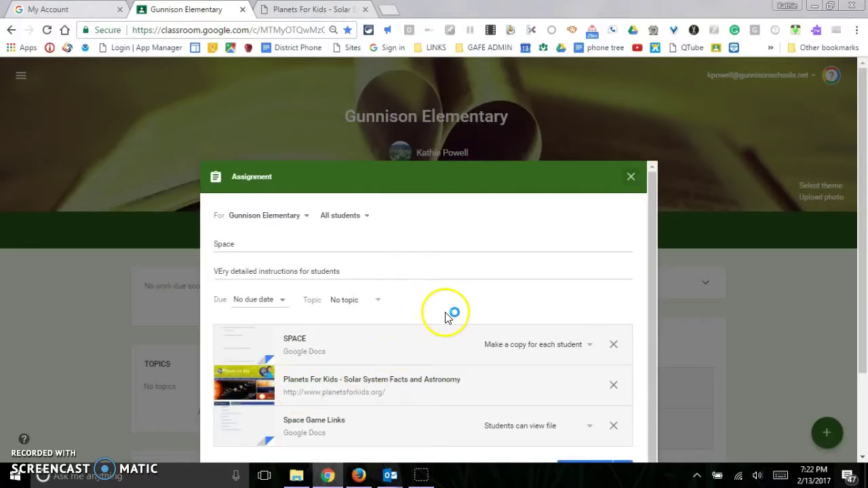
Step: Close the reused assignment without posting it, leaving it as a saved draft
scroll(453, 324, "down", 2)
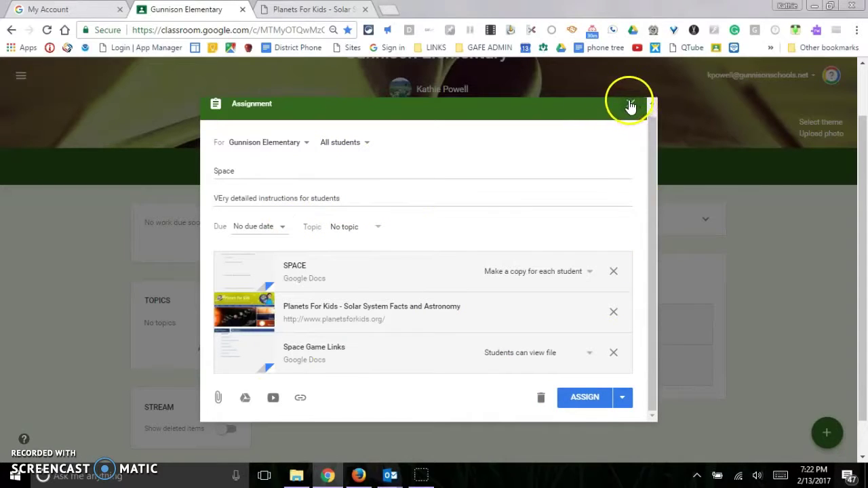
double_click(631, 105)
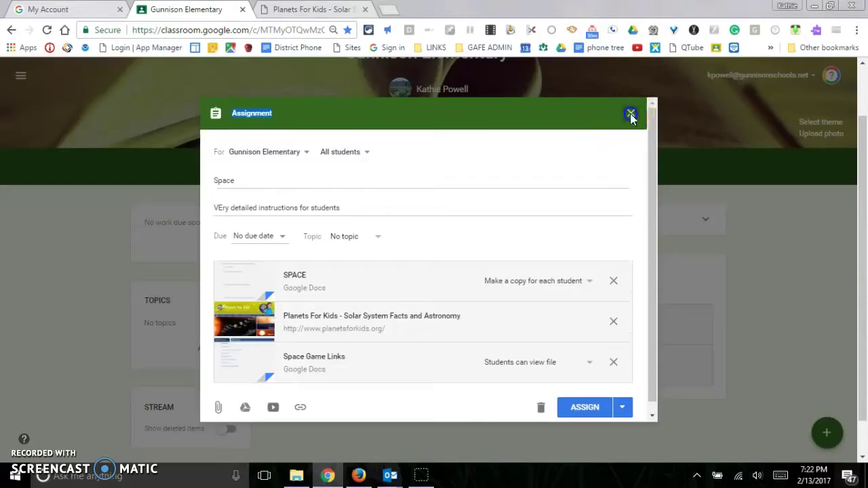
left_click(631, 115)
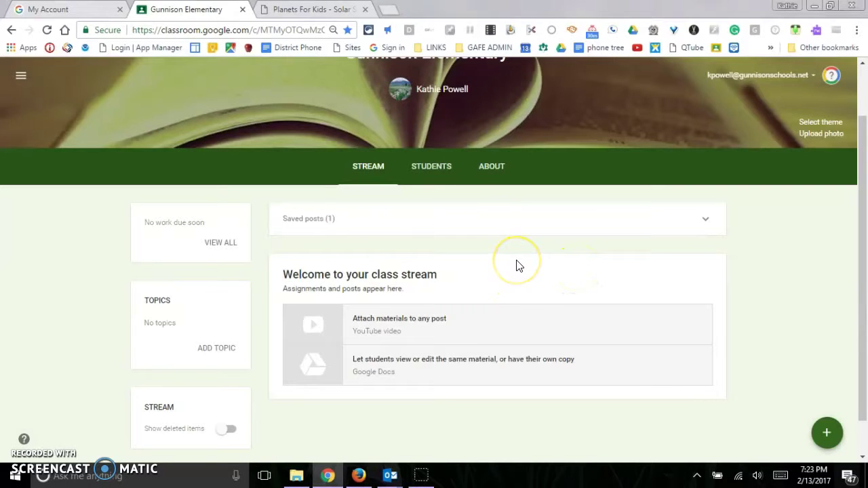
scroll(516, 264, "down", 1)
scroll(655, 349, "up", 1)
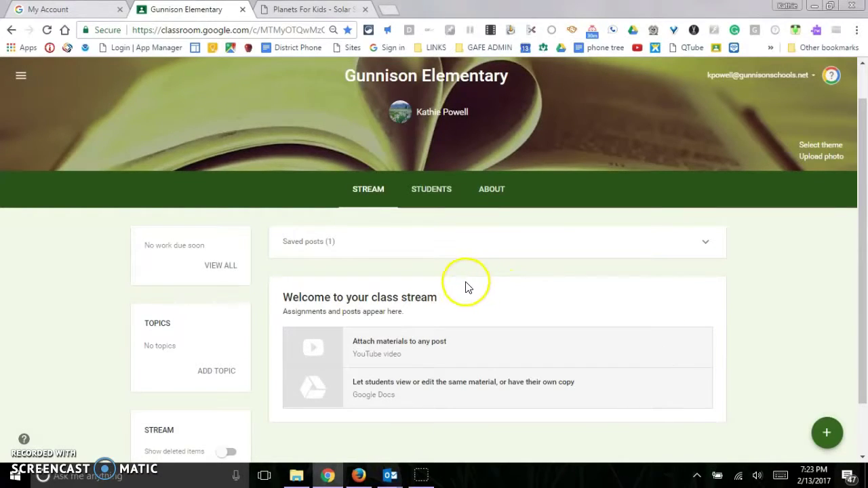
Step: Go to the 2016-17 Social Studies Group A class through the class list
left_click(20, 79)
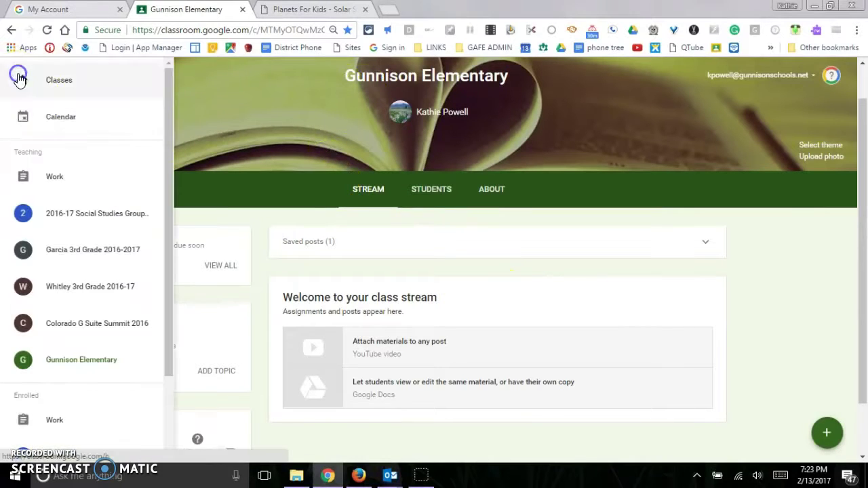
left_click(52, 80)
left_click(116, 132)
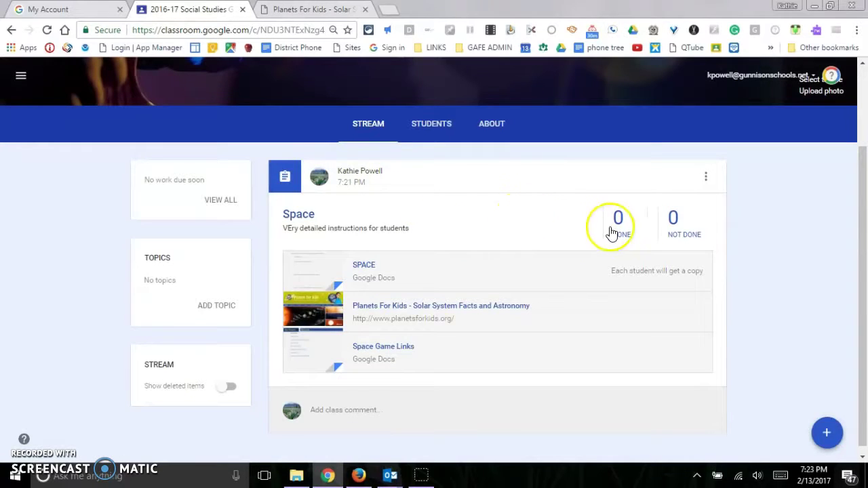
Step: Edit the Space assignment to be due February 17 and save it
left_click(705, 179)
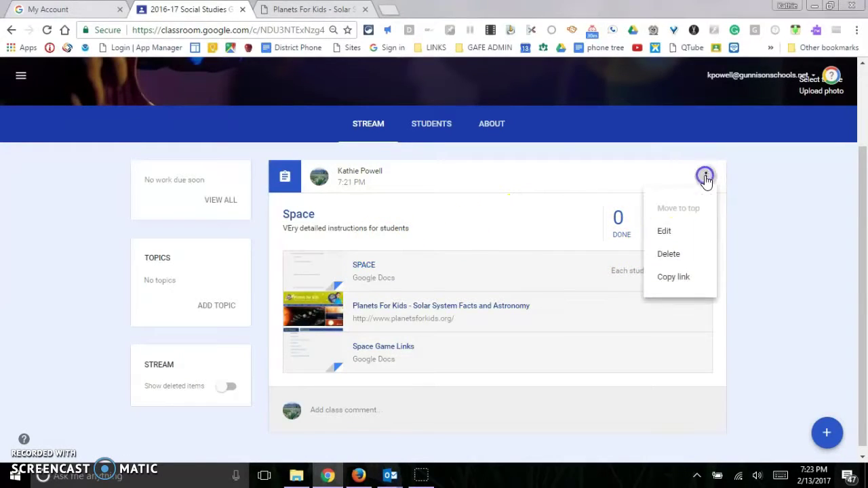
left_click(671, 230)
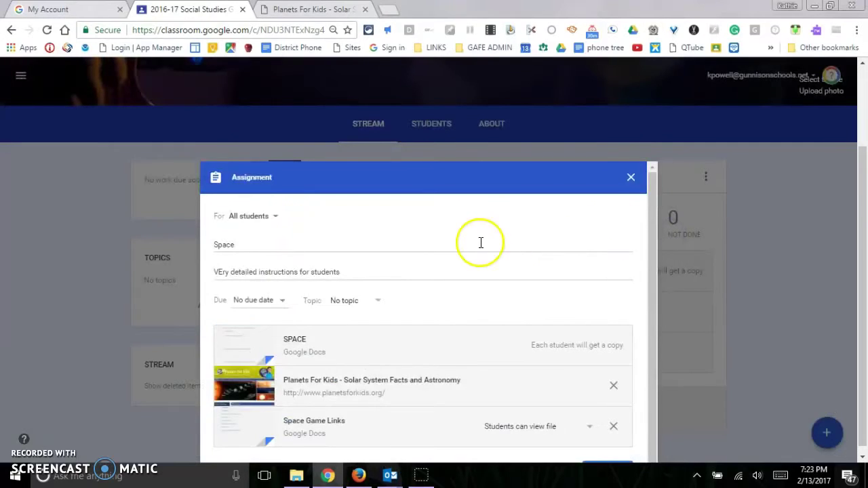
left_click(282, 292)
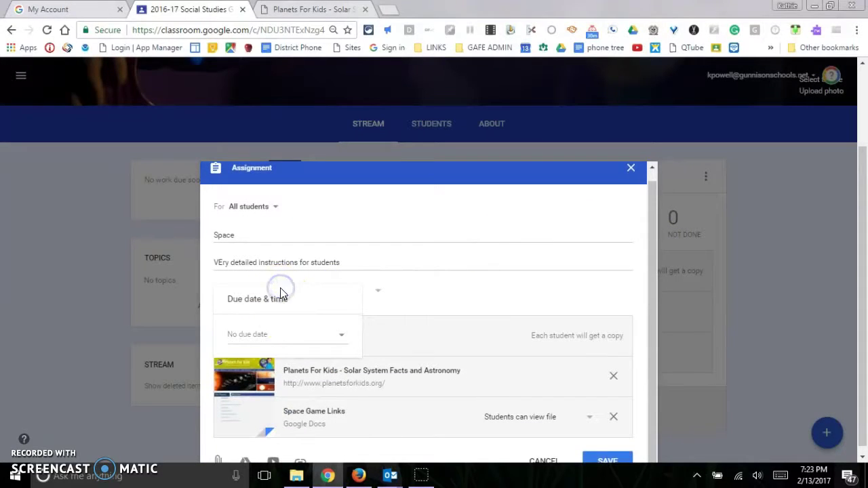
left_click(343, 340)
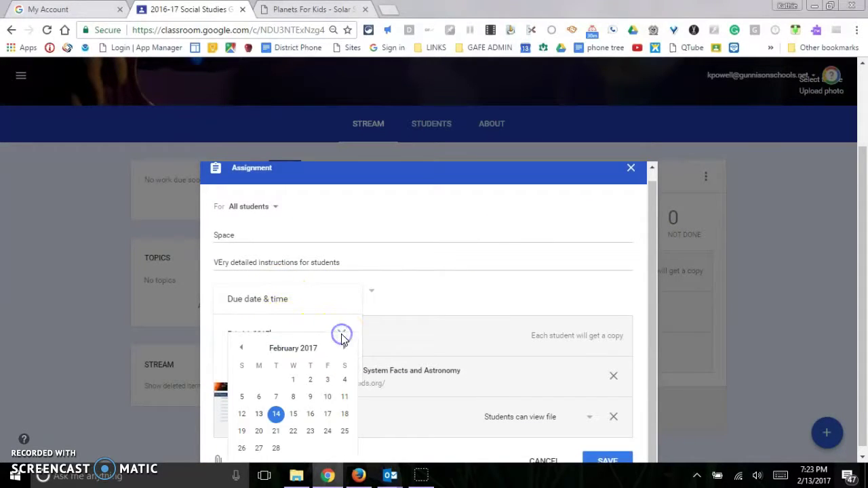
left_click(328, 415)
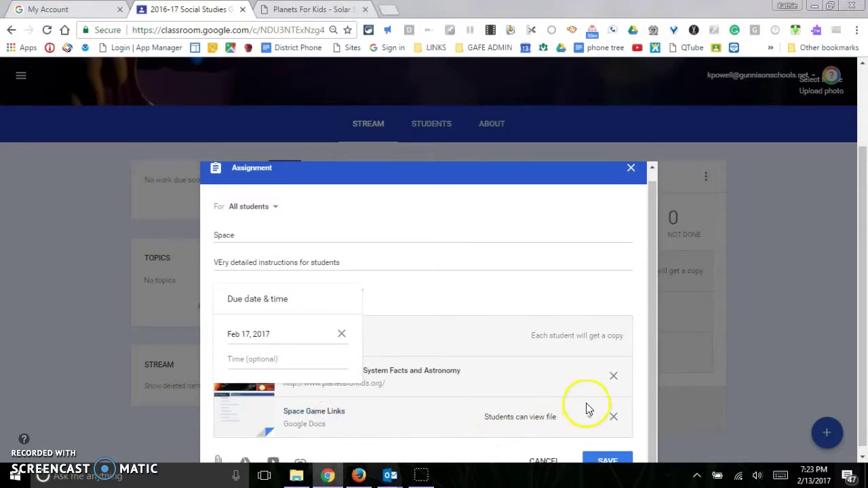
scroll(587, 409, "down", 1)
left_click(607, 402)
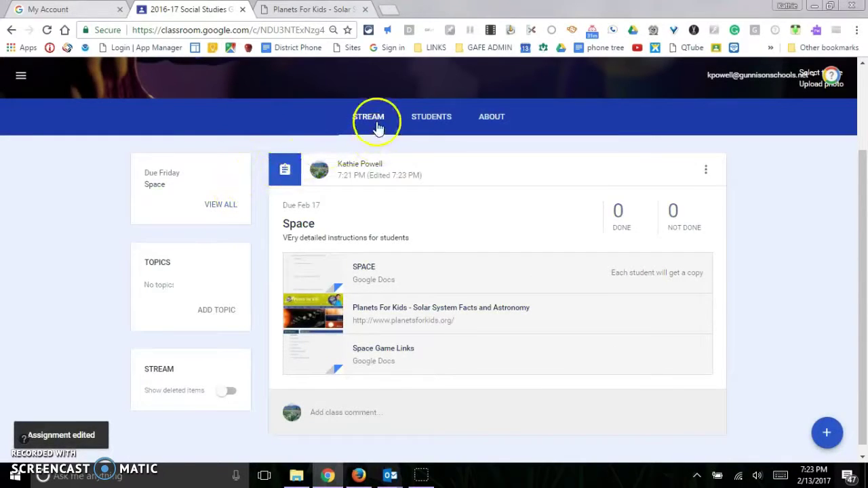
Step: View the class's upcoming work, then go back and bring up its About page
left_click(224, 205)
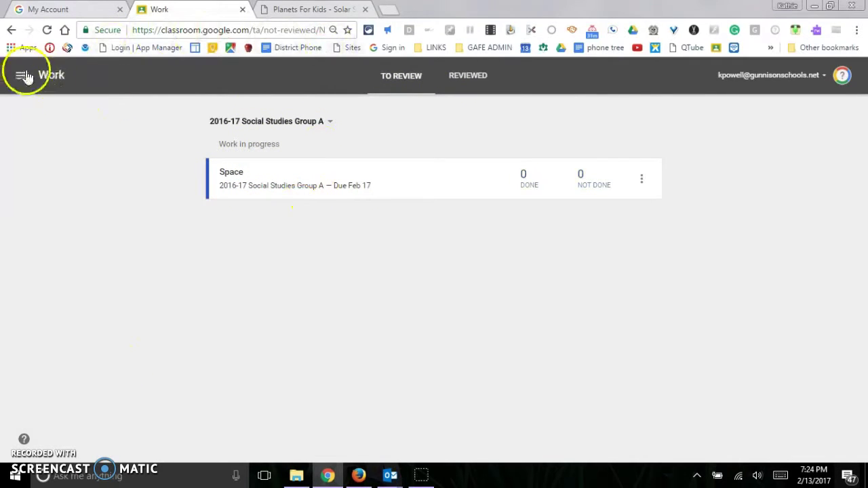
left_click(11, 31)
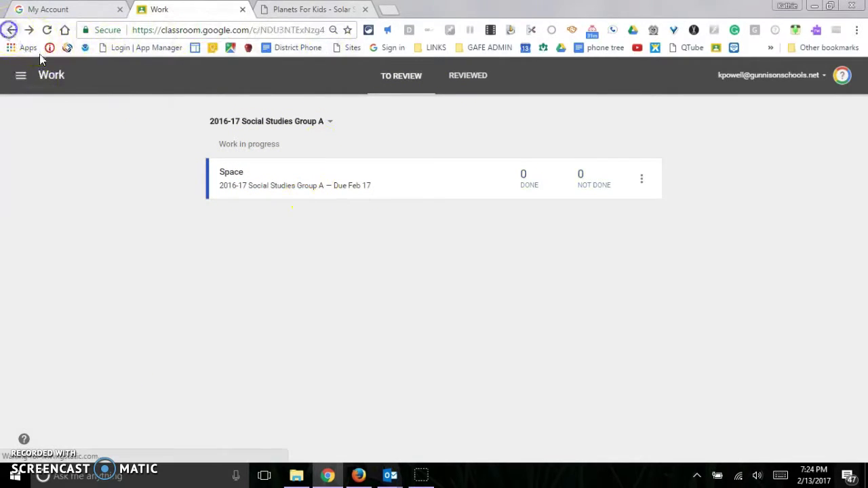
left_click(491, 231)
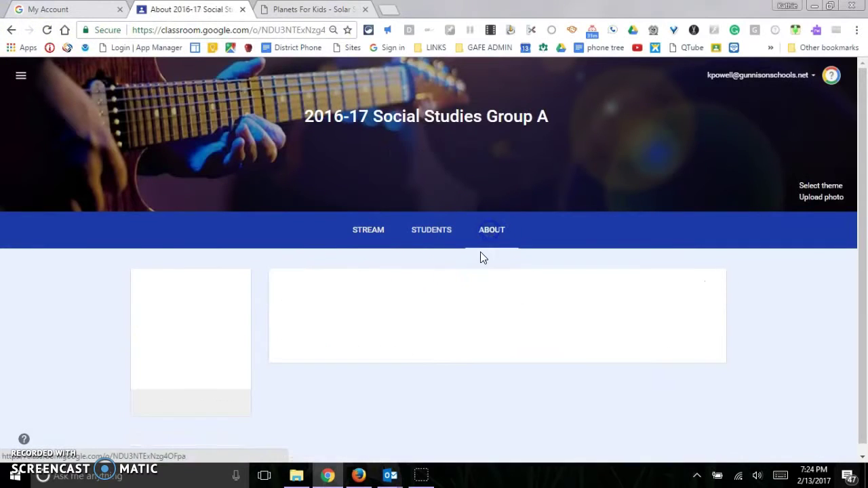
scroll(411, 281, "down", 1)
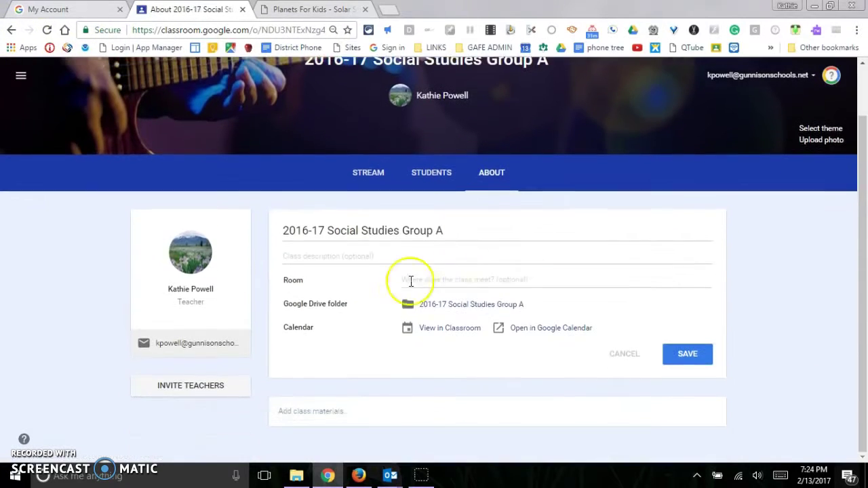
Step: Open the class calendar in Google Calendar from the About page to see Space due Friday 2/17
left_click(538, 329)
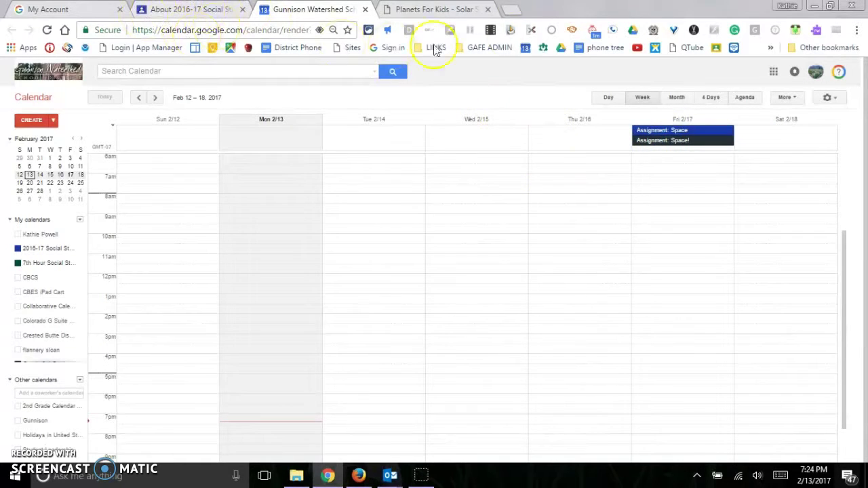
Step: Go from the My Account page to Google Drive
left_click(59, 11)
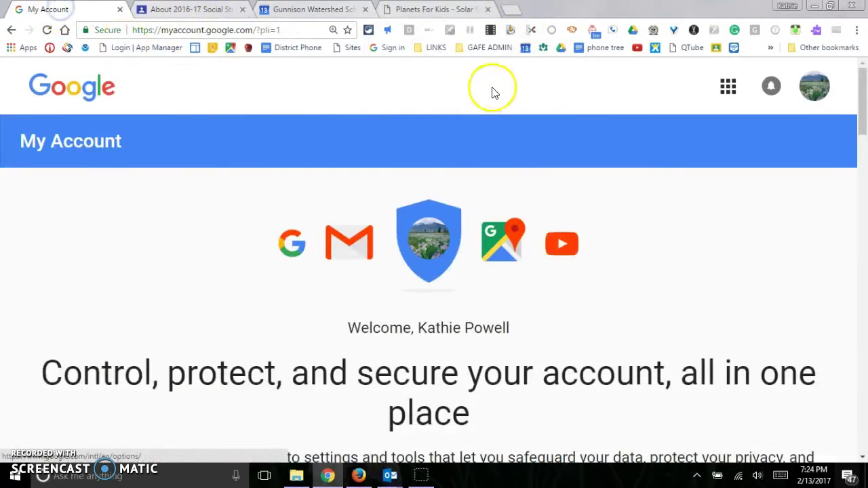
left_click(561, 48)
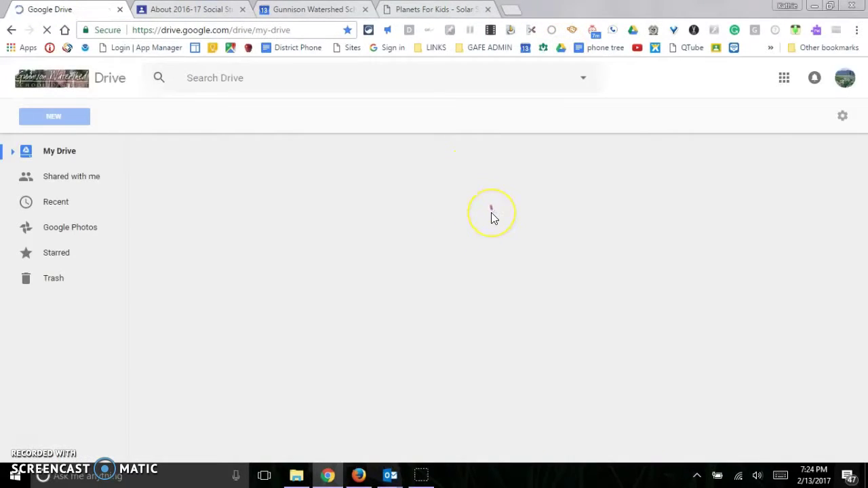
left_click(495, 215)
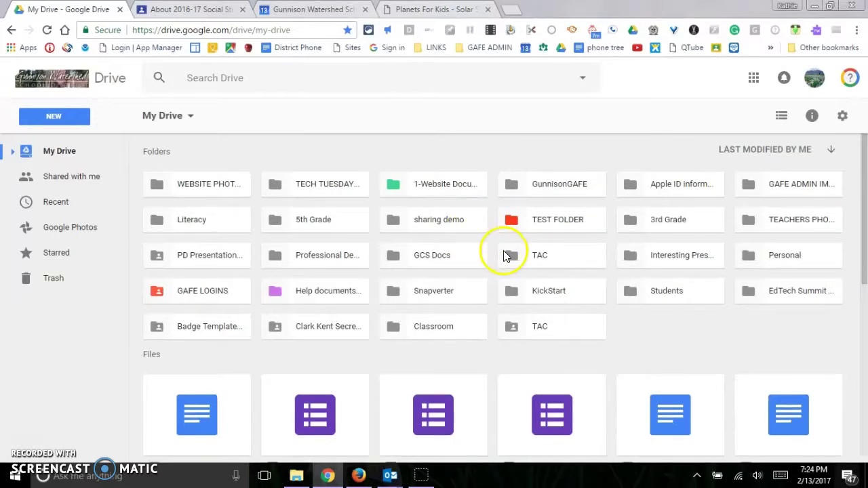
scroll(449, 263, "down", 2)
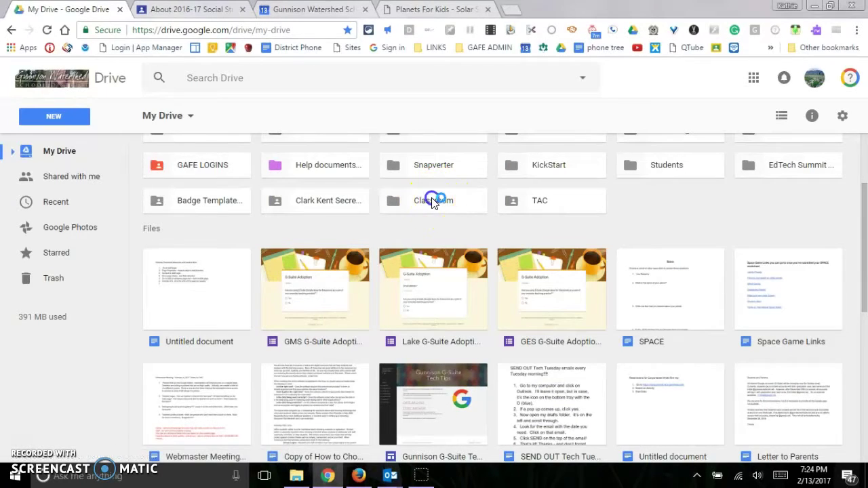
Step: Browse the Classroom folder's 2016-17 Social Studies Group A, Space and Templates - DO NOT EDIT folders
double_click(433, 201)
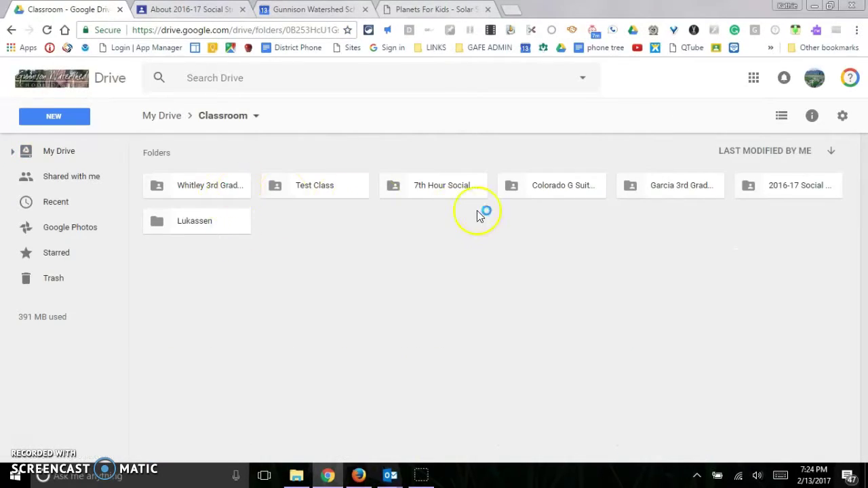
double_click(781, 190)
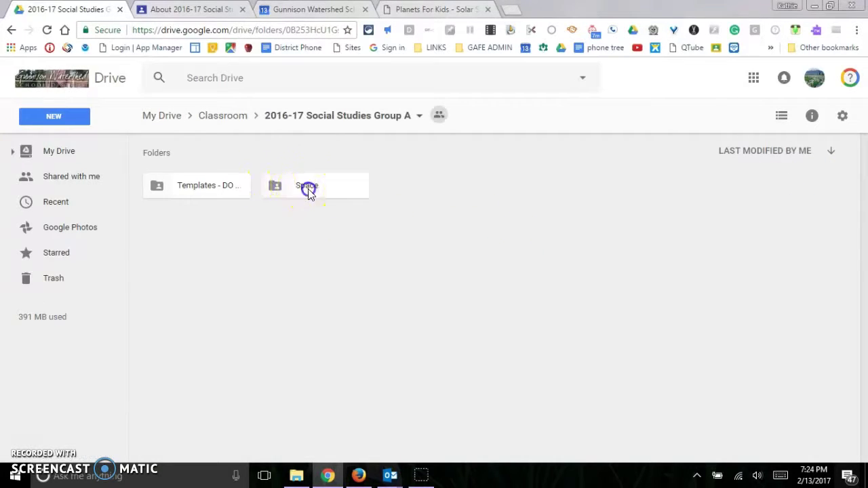
double_click(308, 192)
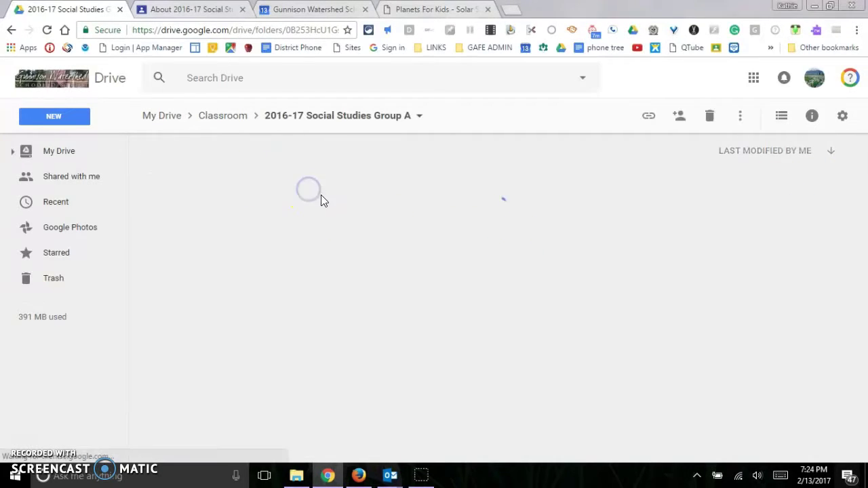
left_click(277, 117)
double_click(217, 187)
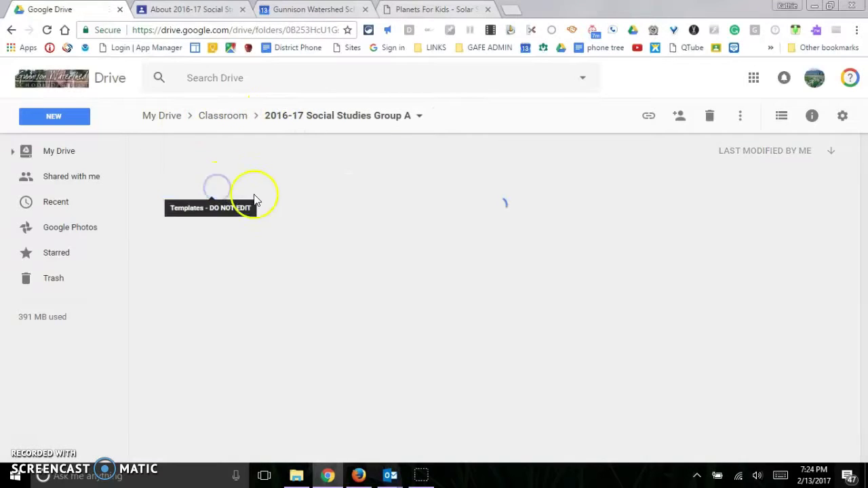
left_click(345, 115)
left_click(223, 117)
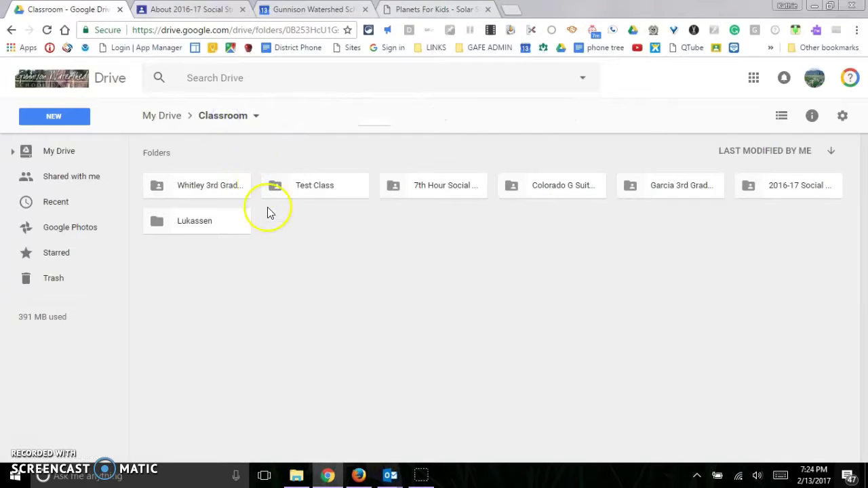
Step: Look through the student copies in Whitley 3rd Grade 2016-17 › Space!, then return to My Drive
double_click(229, 186)
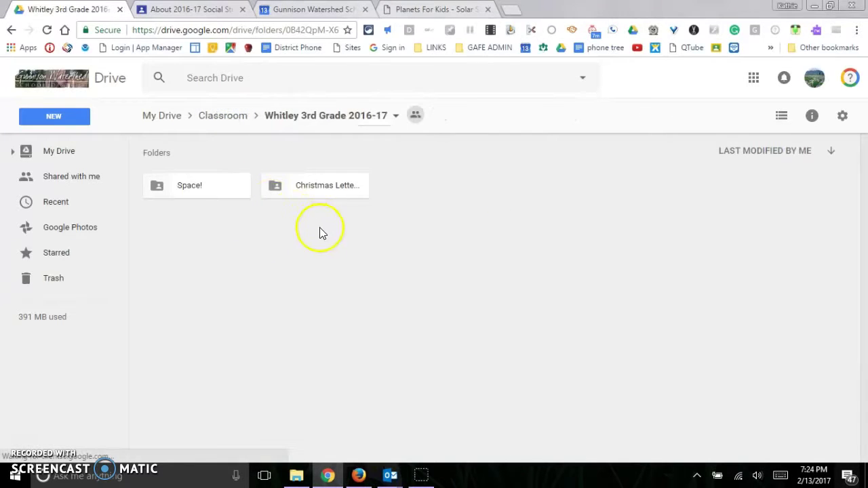
double_click(215, 185)
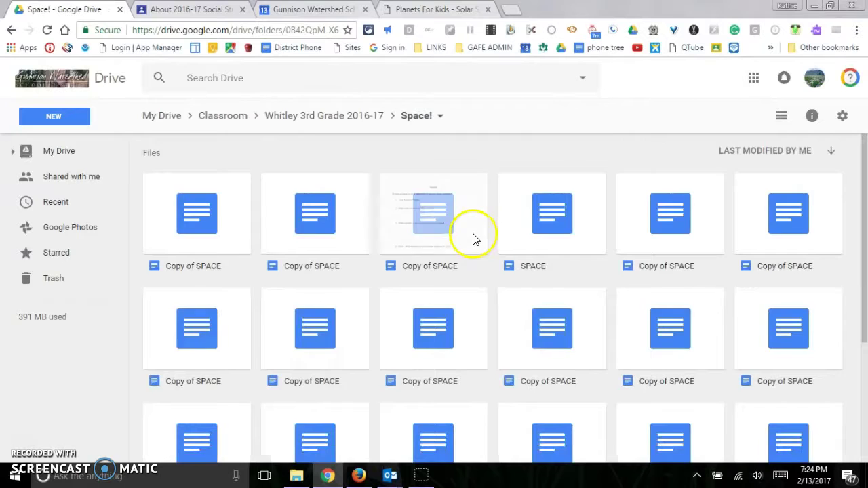
scroll(473, 238, "down", 1)
scroll(473, 238, "down", 2)
scroll(475, 238, "up", 3)
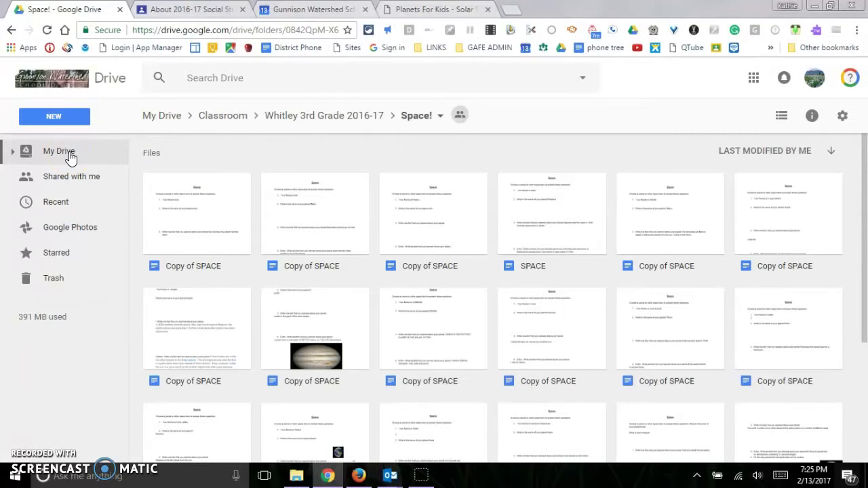
left_click(71, 152)
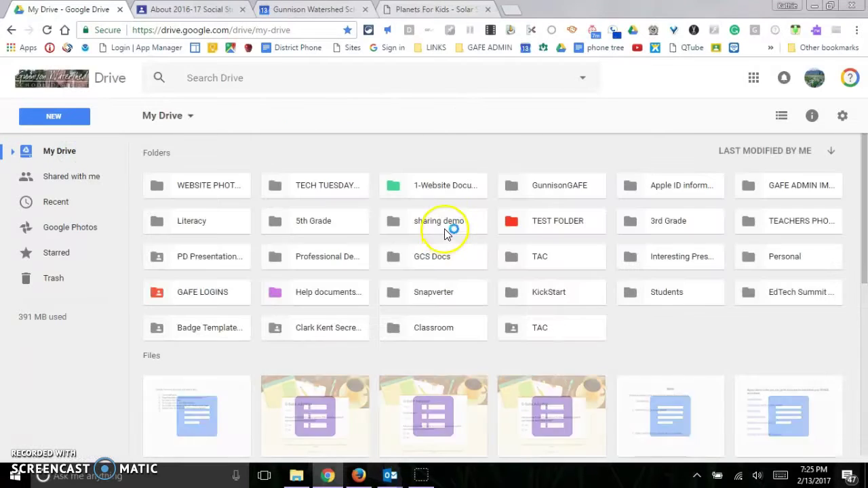
scroll(441, 308, "down", 1)
scroll(439, 309, "down", 2)
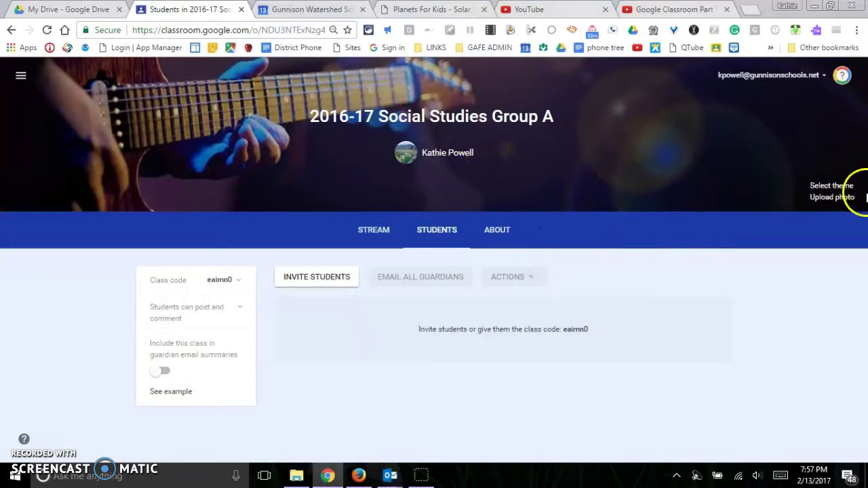
Step: Apply the purple bubbles gallery theme to 2016-17 Social Studies Group A, then switch to Firefox
left_click(829, 190)
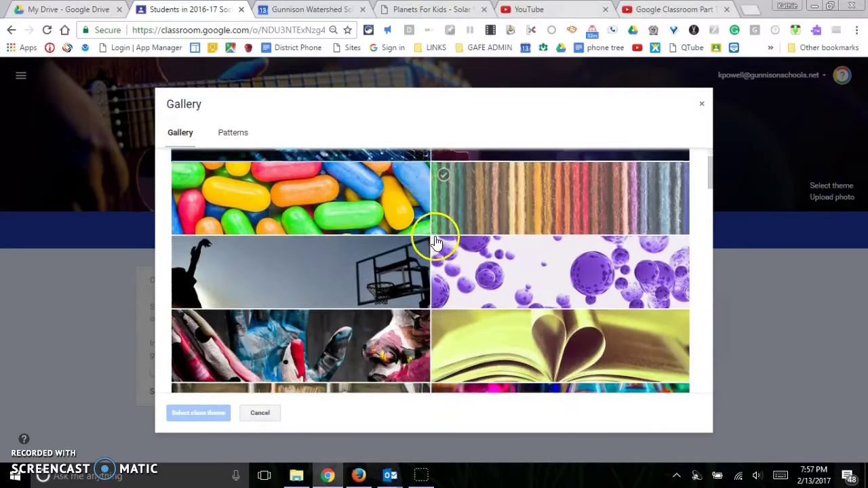
scroll(481, 267, "down", 1)
left_click(555, 211)
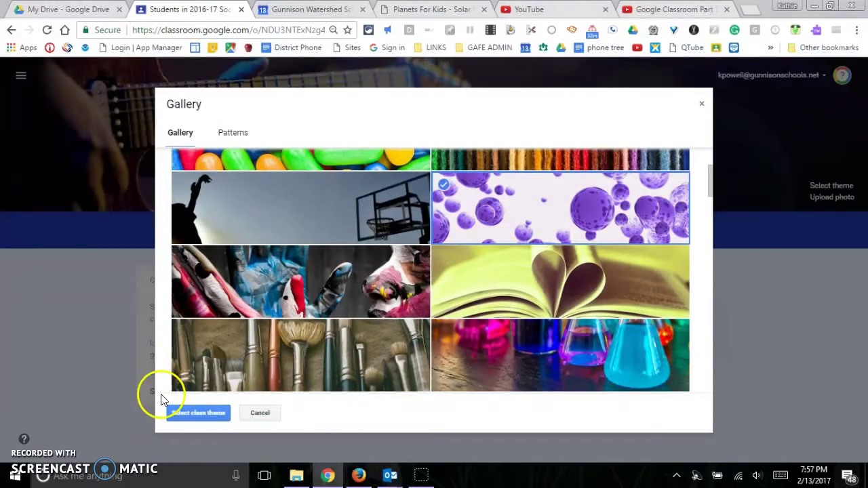
left_click(188, 413)
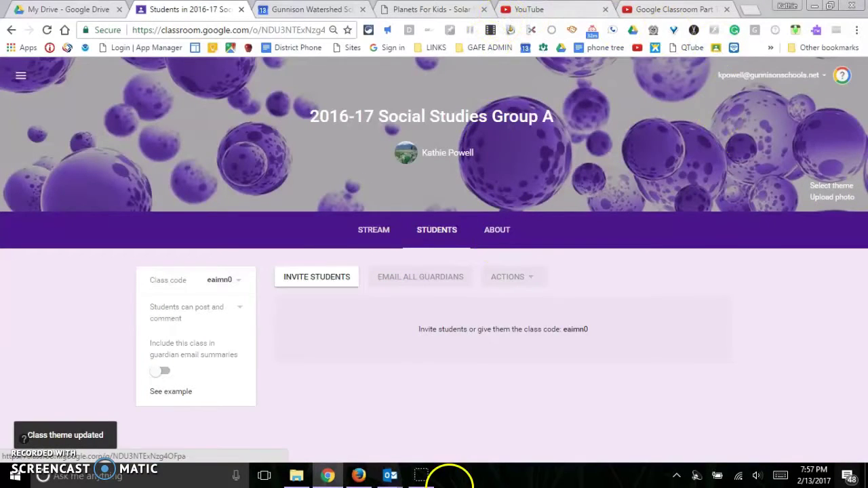
left_click(359, 476)
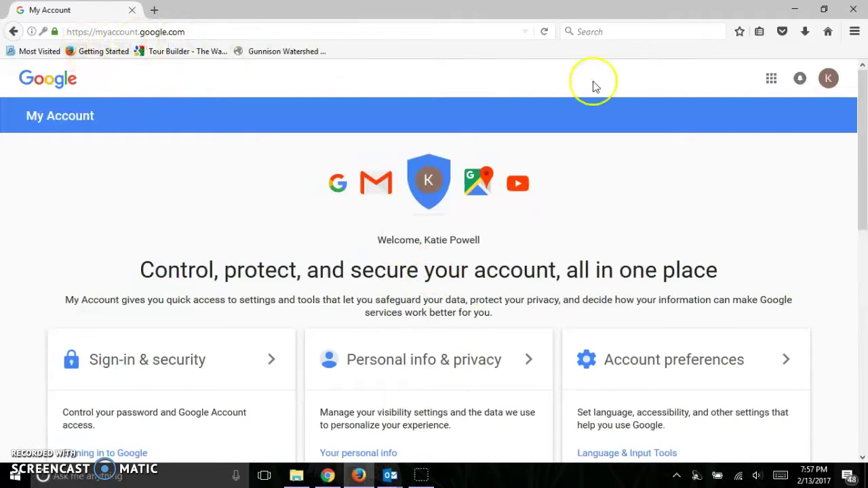
Step: Launch Google Classroom from the Google apps grid on the My Account page
left_click(771, 80)
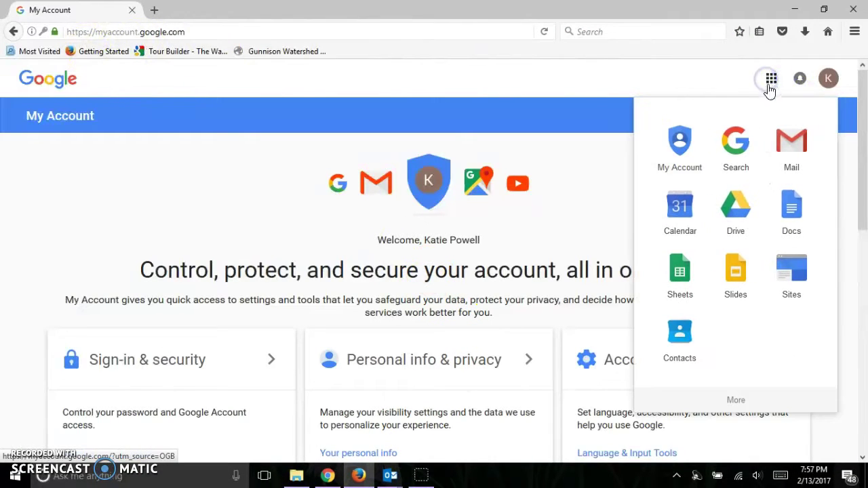
scroll(730, 219, "down", 5)
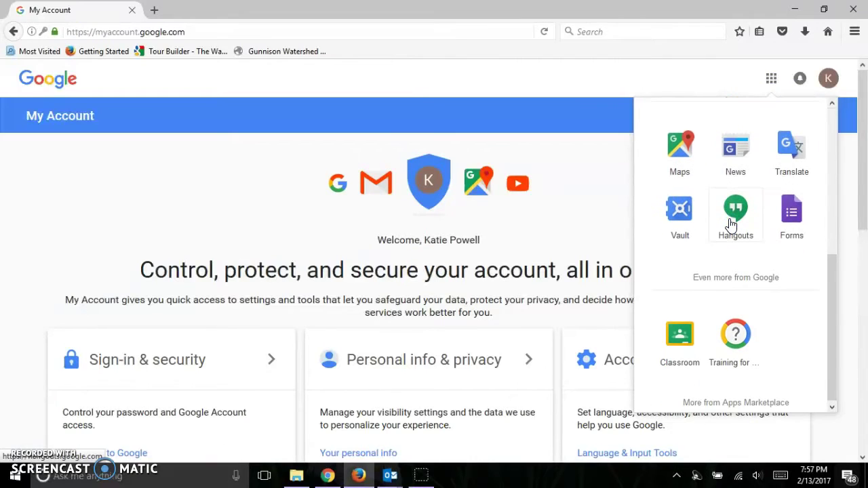
left_click(705, 357)
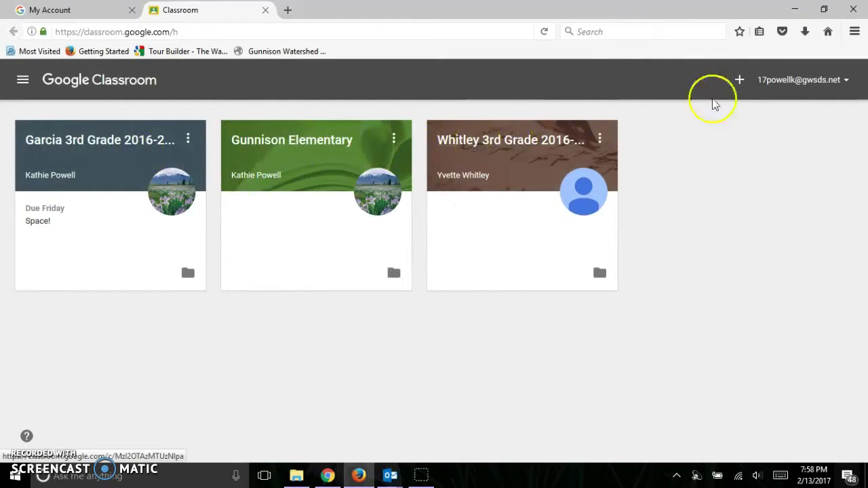
Step: Join 2016-17 Social Studies Group A by entering the class code
left_click(740, 83)
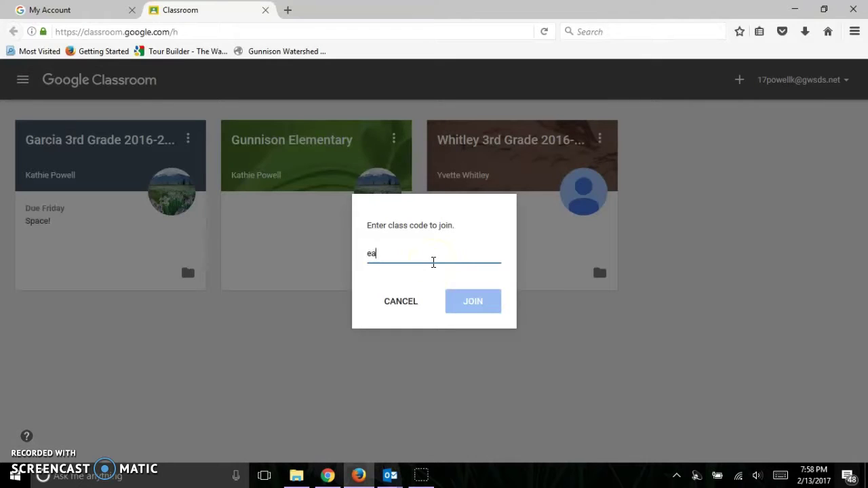
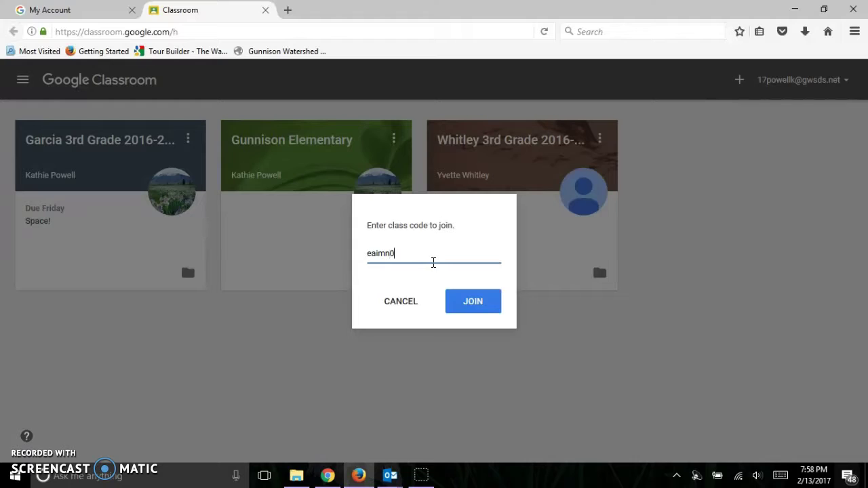
left_click(467, 302)
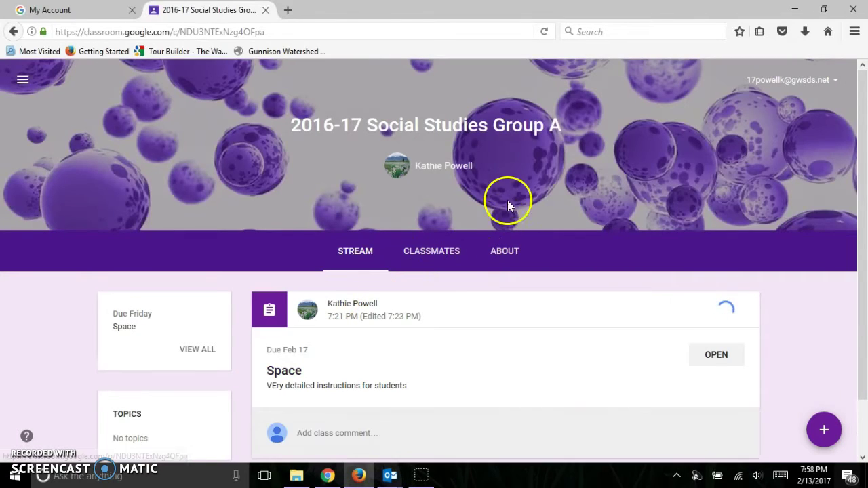
Step: Open the Space assignment and the student's own SPACE document copy
scroll(506, 198, "down", 3)
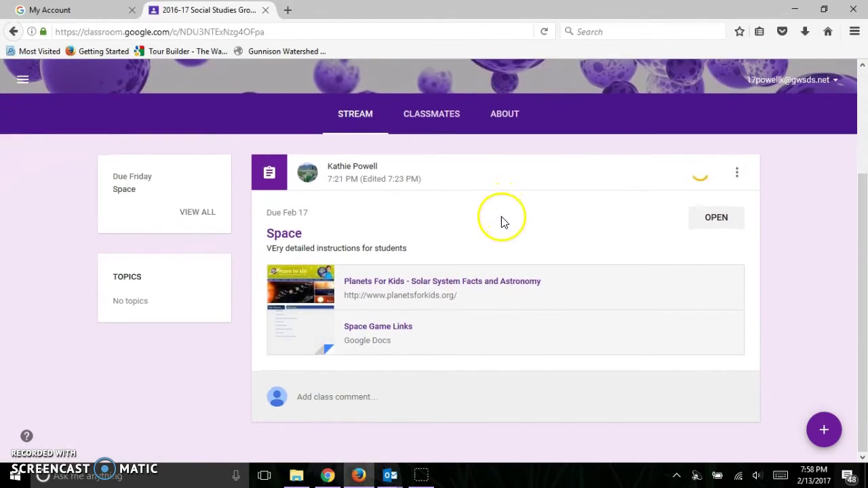
left_click(720, 217)
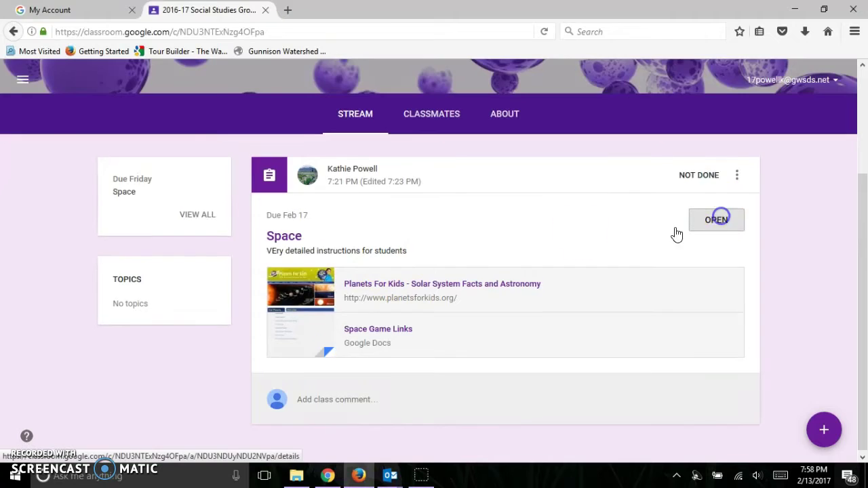
scroll(518, 230, "down", 2)
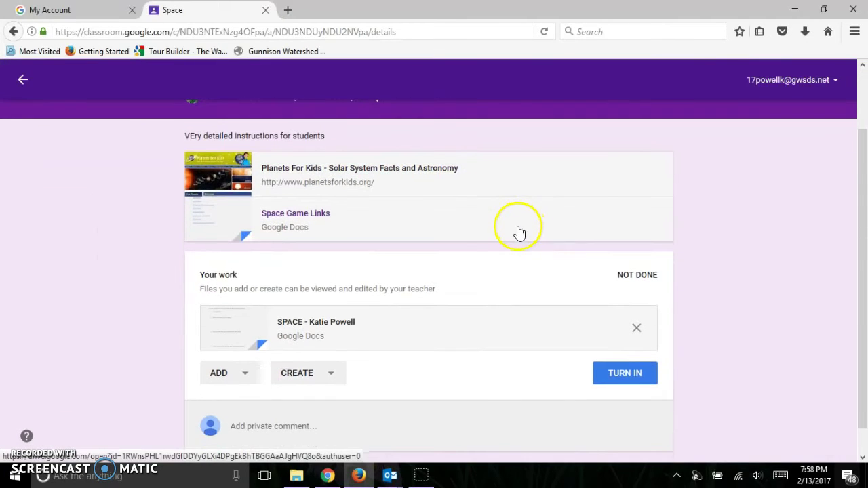
scroll(344, 272, "down", 1)
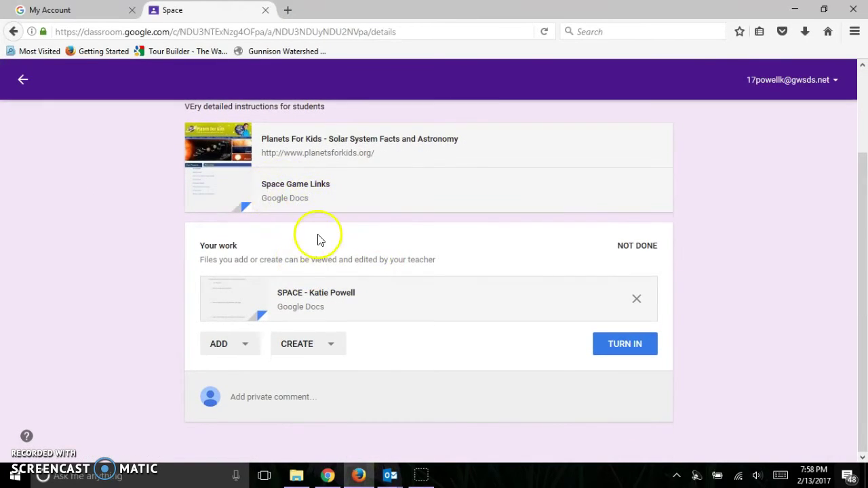
scroll(313, 251, "up", 1)
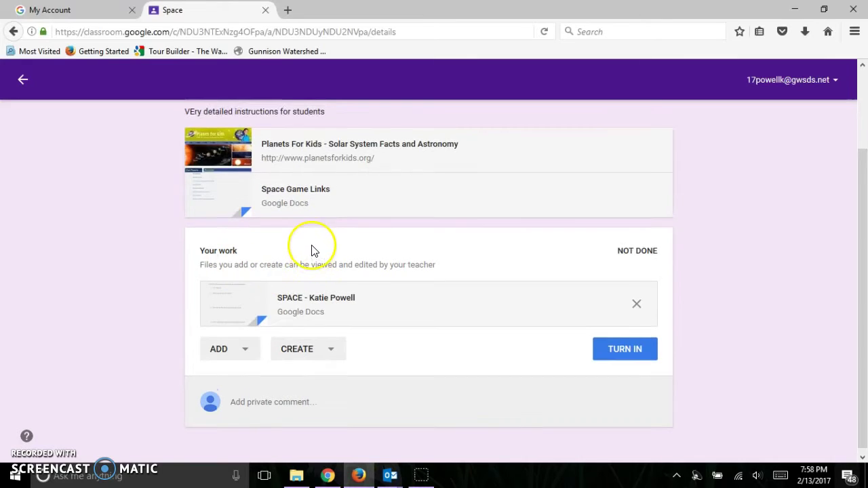
scroll(314, 251, "up", 2)
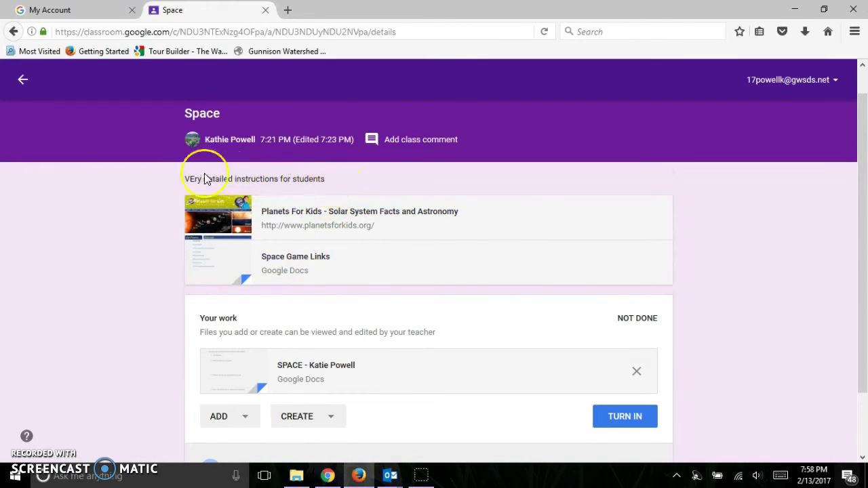
scroll(330, 348, "down", 2)
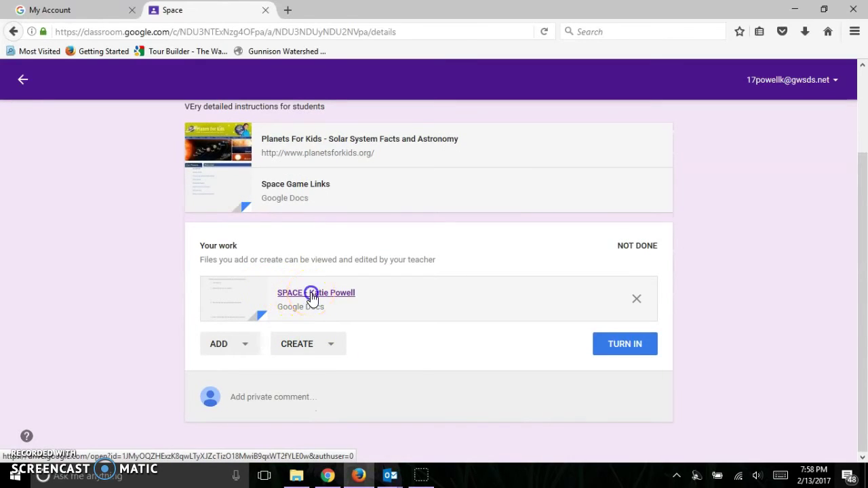
left_click(312, 295)
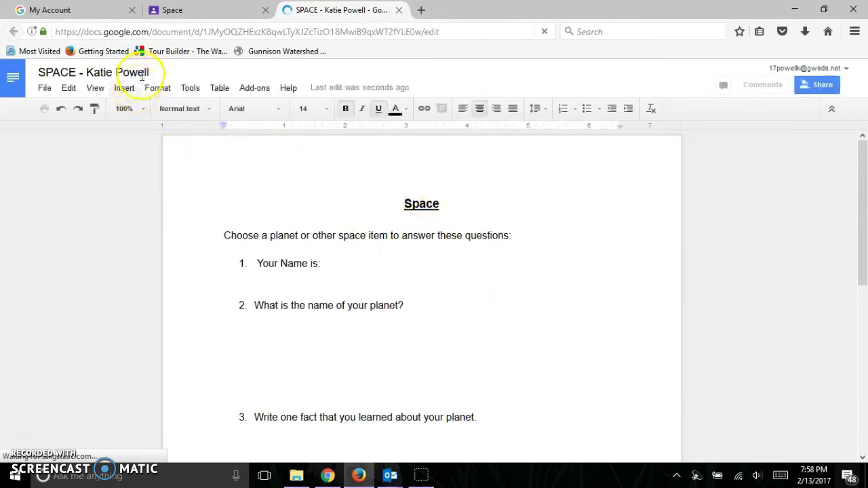
left_click(501, 279)
scroll(548, 289, "down", 3)
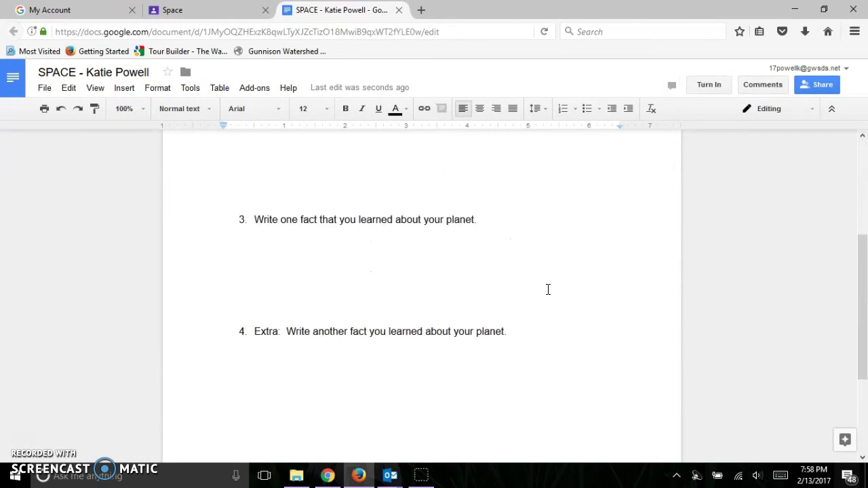
scroll(548, 289, "up", 2)
scroll(548, 289, "up", 1)
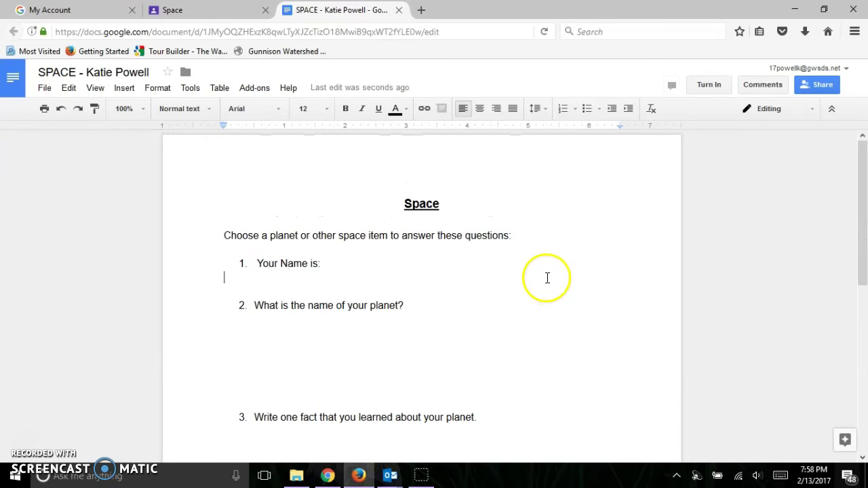